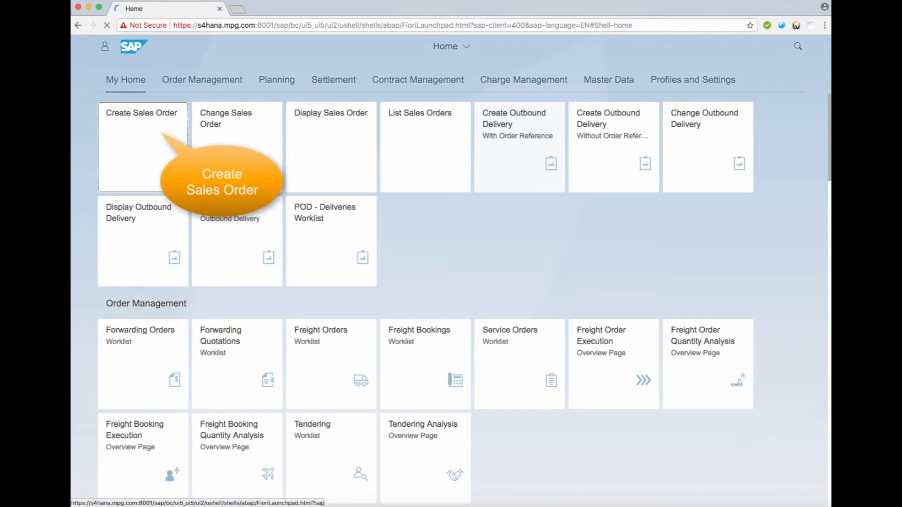
Step: Start a sales order of type ZOR1 for sales organization 1710, distribution channel 10 and division 00
{"action": "left_click", "coordinate": [161, 131]}
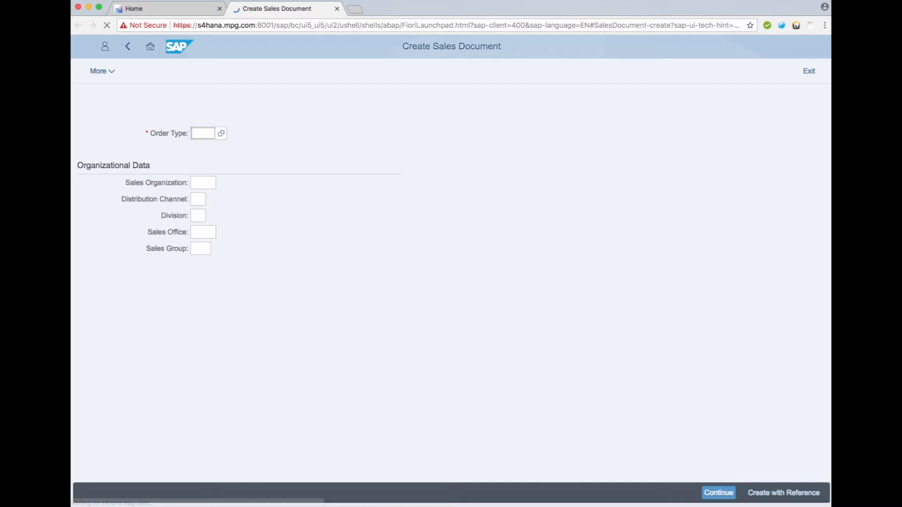
{"action": "type", "text": "ZOR1"}
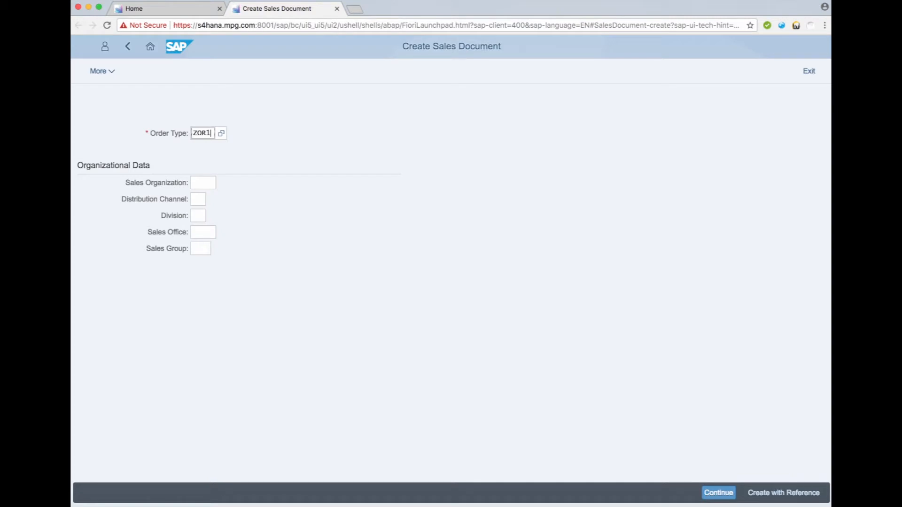
{"action": "key", "text": "Tab"}
{"action": "type", "text": "1710"}
{"action": "key", "text": "Tab"}
{"action": "type", "text": "10"}
{"action": "key", "text": "Tab"}
{"action": "type", "text": "00"}
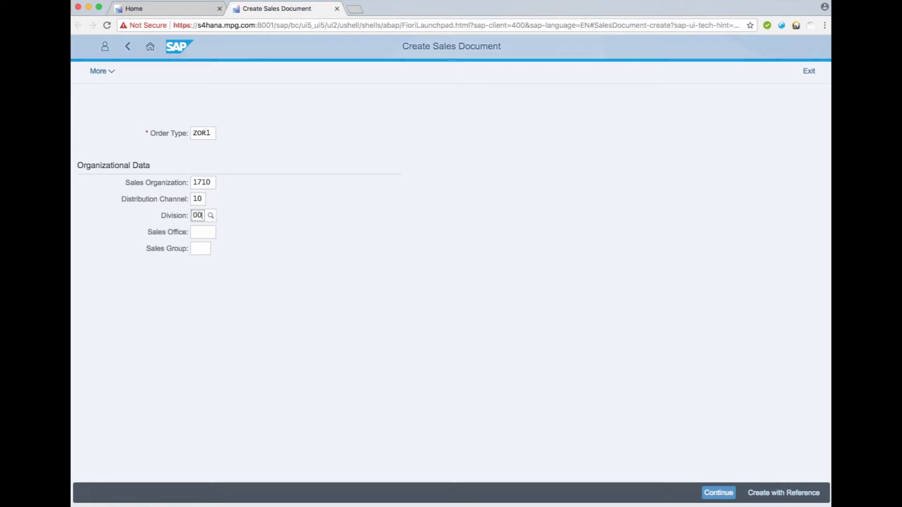
{"action": "left_click", "coordinate": [713, 492]}
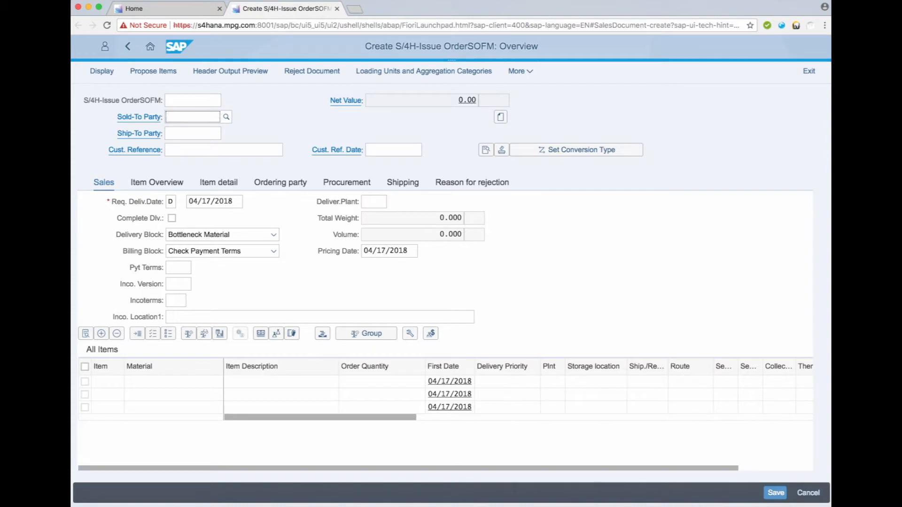
Step: Enter the sold-to party's customer number and the customer reference Ref#1 in the order header
{"action": "type", "text": "USCU-L-42"}
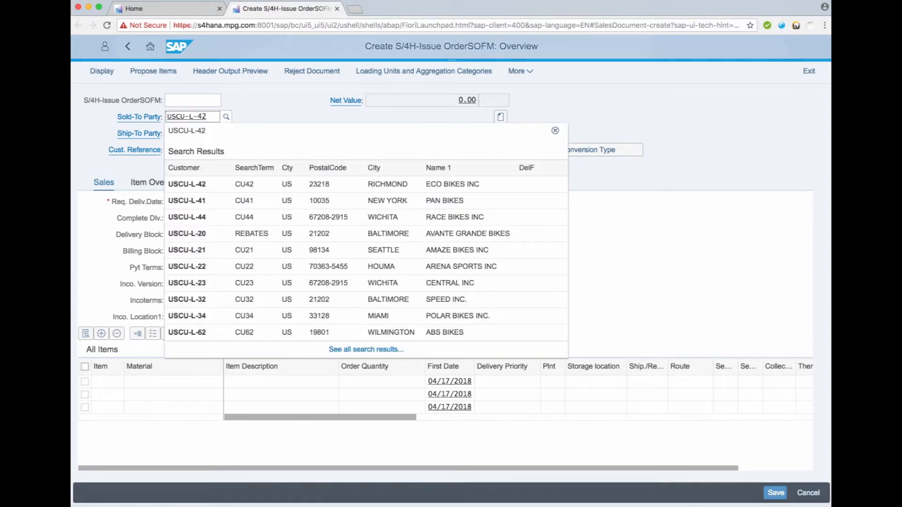
{"action": "key", "text": "Return"}
{"action": "type", "text": "Ref#1"}
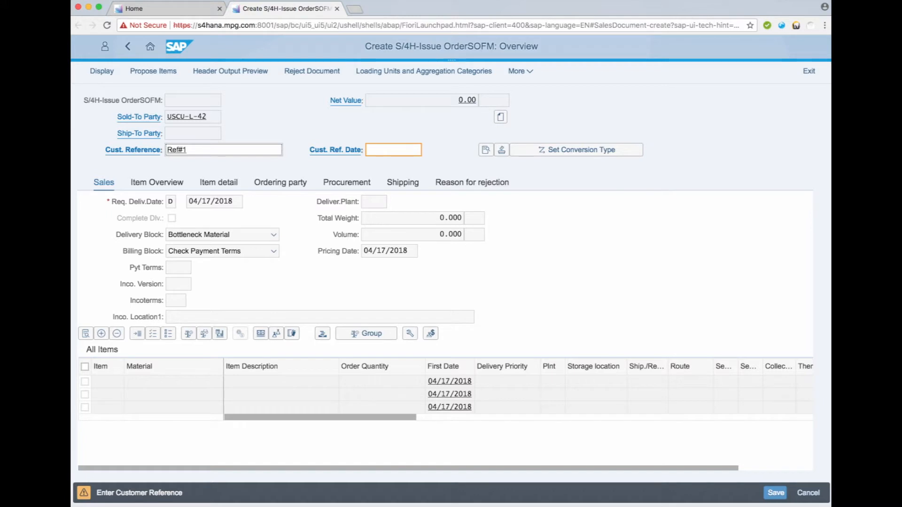
{"action": "key", "text": "Return"}
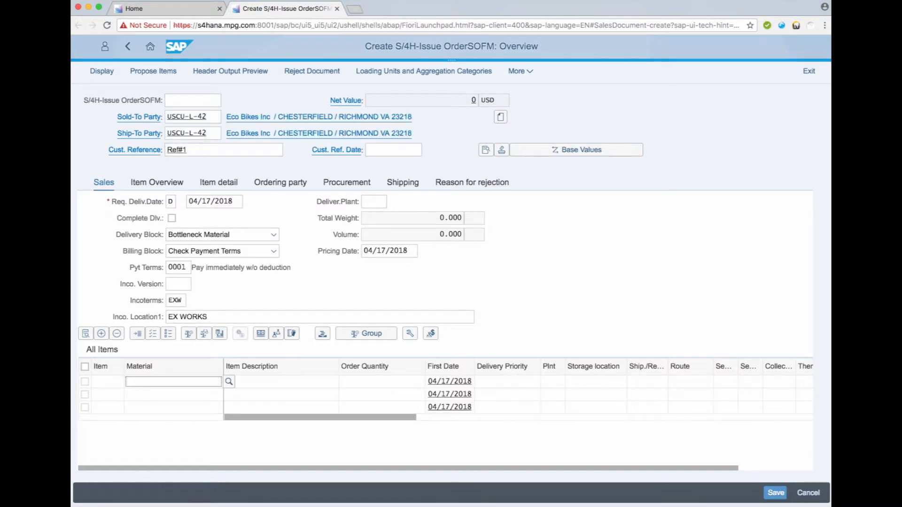
Step: Clear the delivery block and the billing block of the sales order by choosing the blank entries
{"action": "left_click", "coordinate": [273, 235]}
{"action": "left_click", "coordinate": [273, 234]}
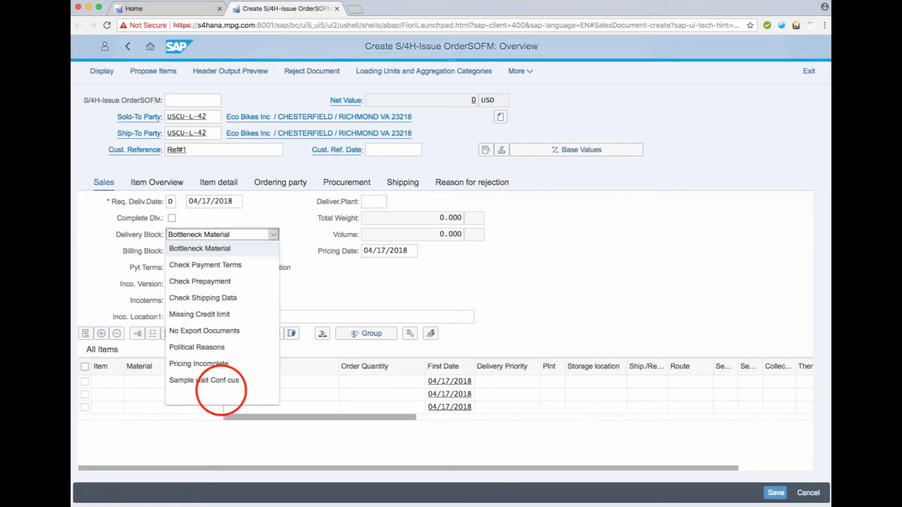
{"action": "left_click", "coordinate": [221, 390]}
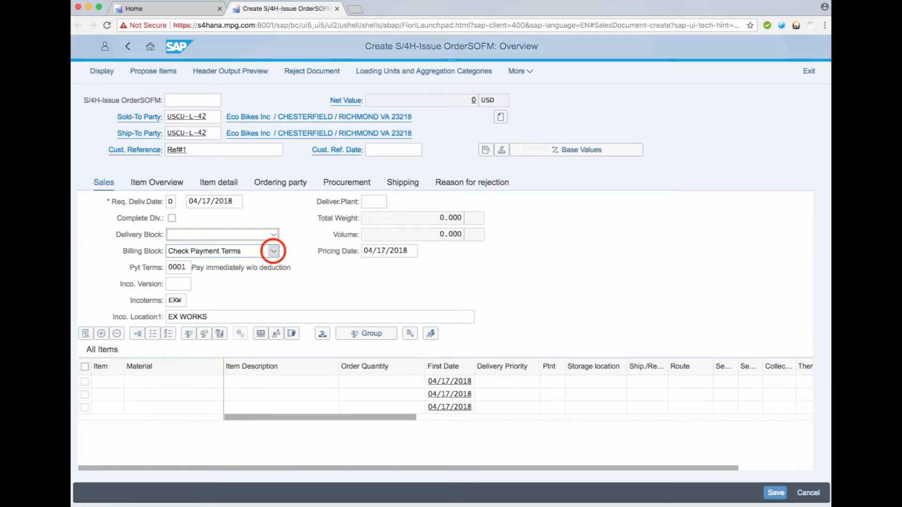
{"action": "left_click", "coordinate": [274, 249]}
{"action": "left_click", "coordinate": [202, 381]}
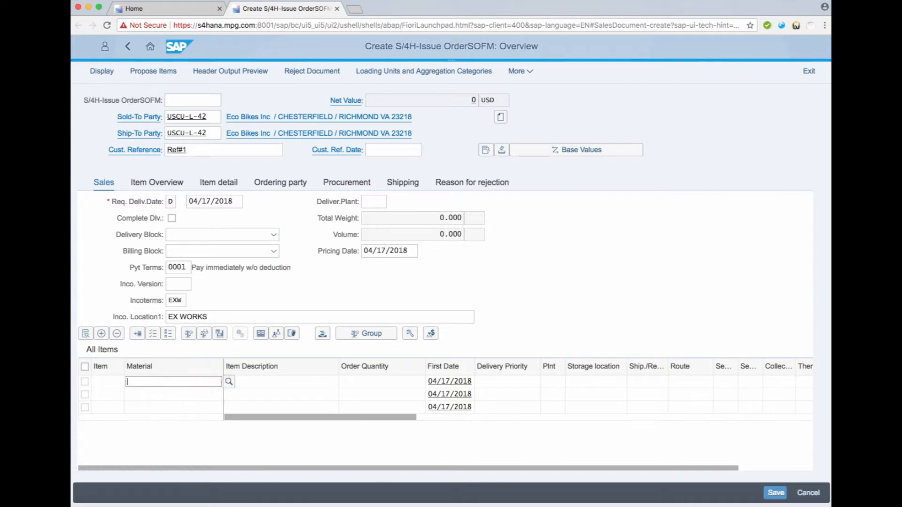
Step: Add material MZ-FG-E148 as the first order item with an order quantity of 100
{"action": "type", "text": "MZ-FG-E148"}
{"action": "left_click", "coordinate": [373, 381]}
{"action": "type", "text": "100"}
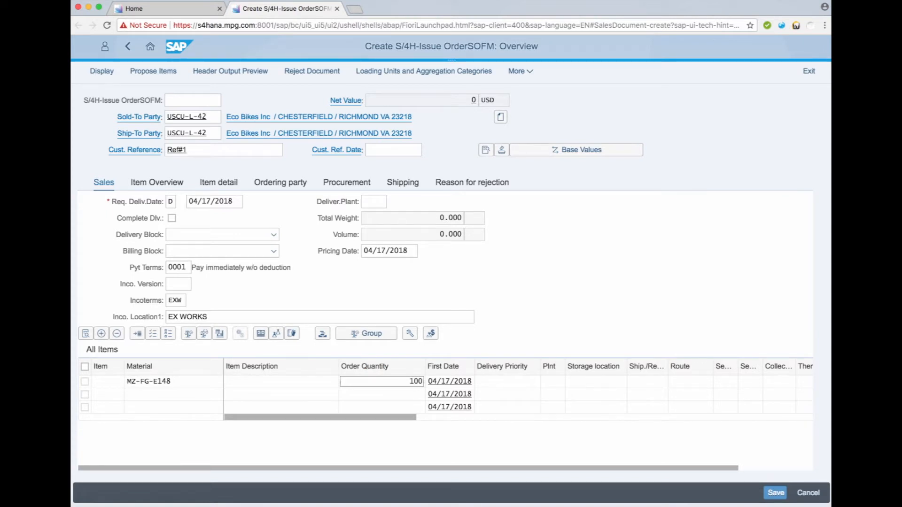
{"action": "key", "text": "Return"}
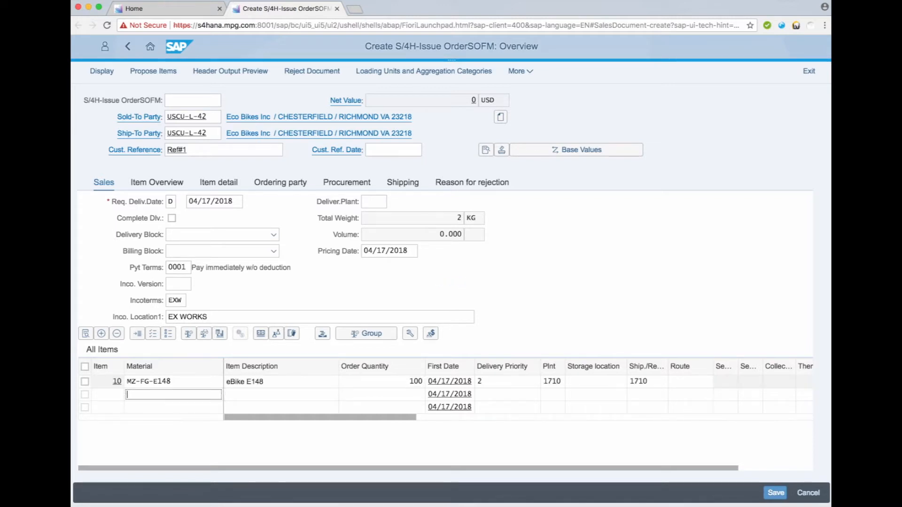
Step: Add pricing condition PR00 with an amount of 100 to the eBike item and save the sales order
{"action": "double_click", "coordinate": [354, 381]}
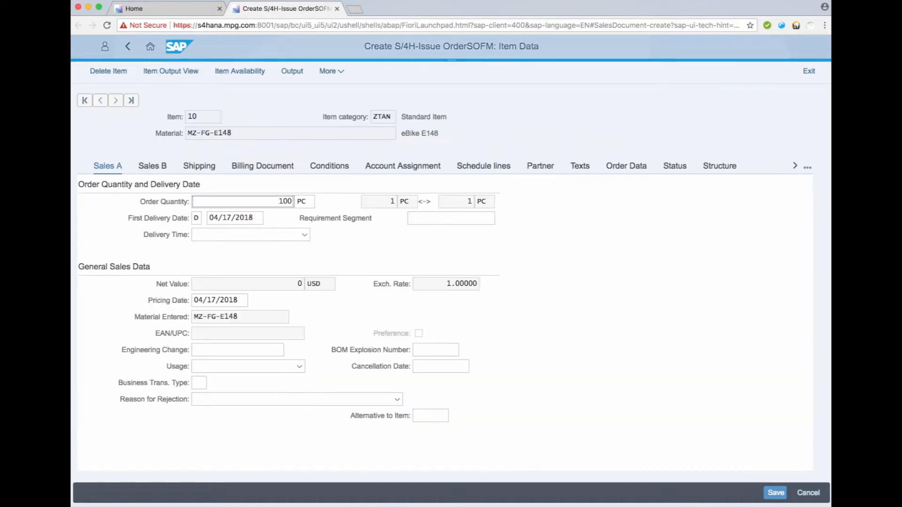
{"action": "left_click", "coordinate": [329, 166]}
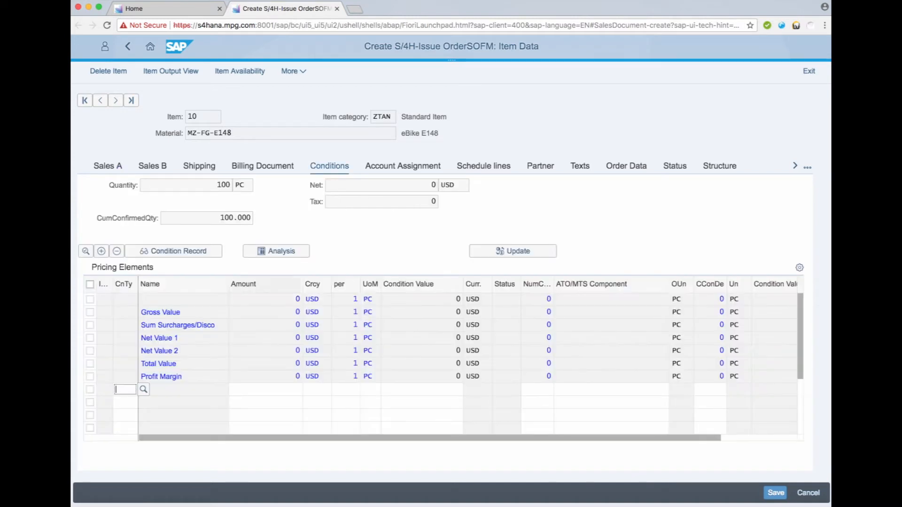
{"action": "type", "text": "PR00"}
{"action": "key", "text": "Return"}
{"action": "left_click", "coordinate": [256, 390]}
{"action": "type", "text": "100"}
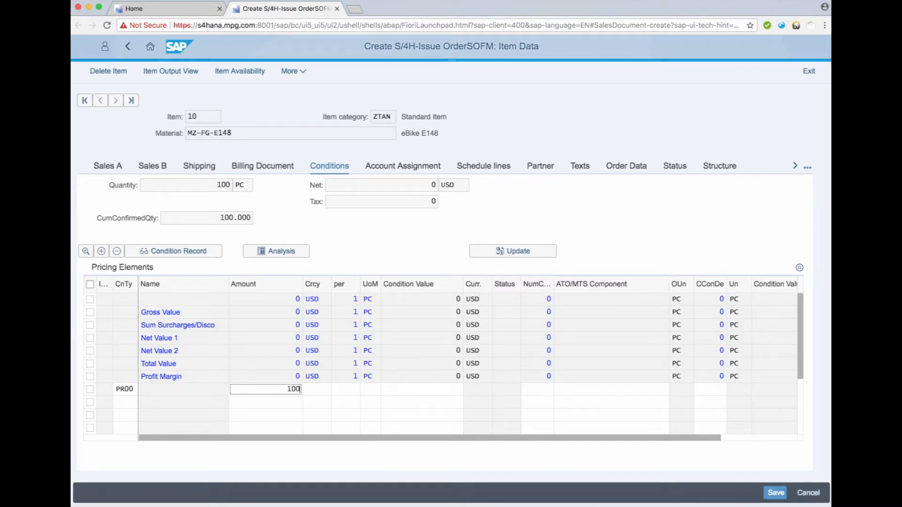
{"action": "key", "text": "Return"}
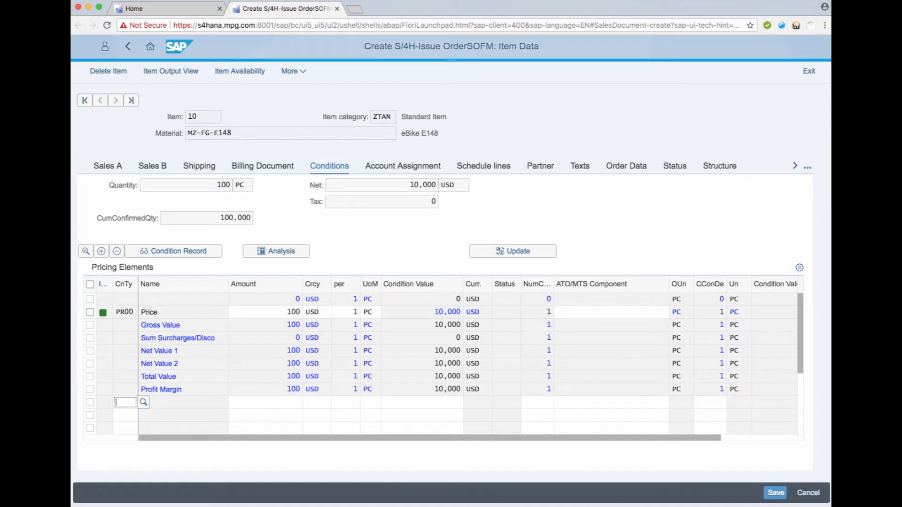
{"action": "left_click", "coordinate": [776, 493]}
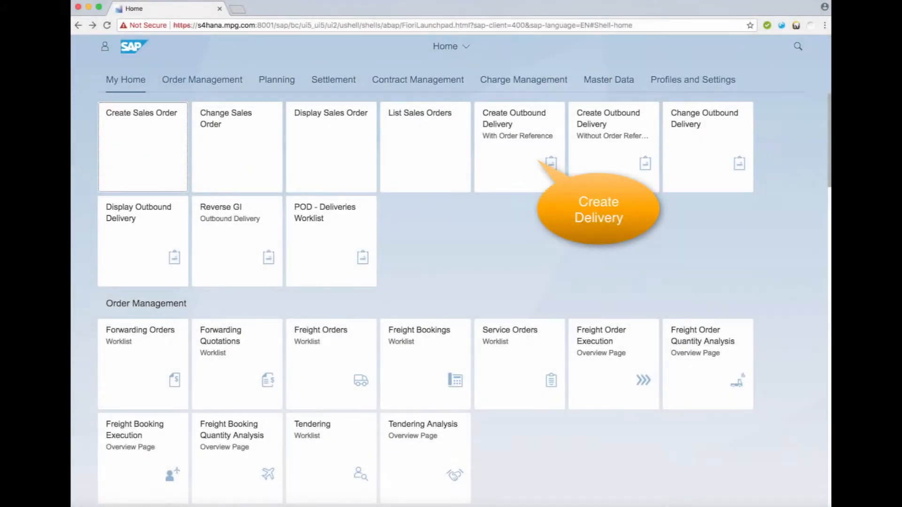
Step: Create and save an outbound delivery with order reference for shipping point 1710, entering the sales order's number
{"action": "left_click", "coordinate": [533, 157]}
{"action": "left_click", "coordinate": [214, 134]}
{"action": "type", "text": "1710"}
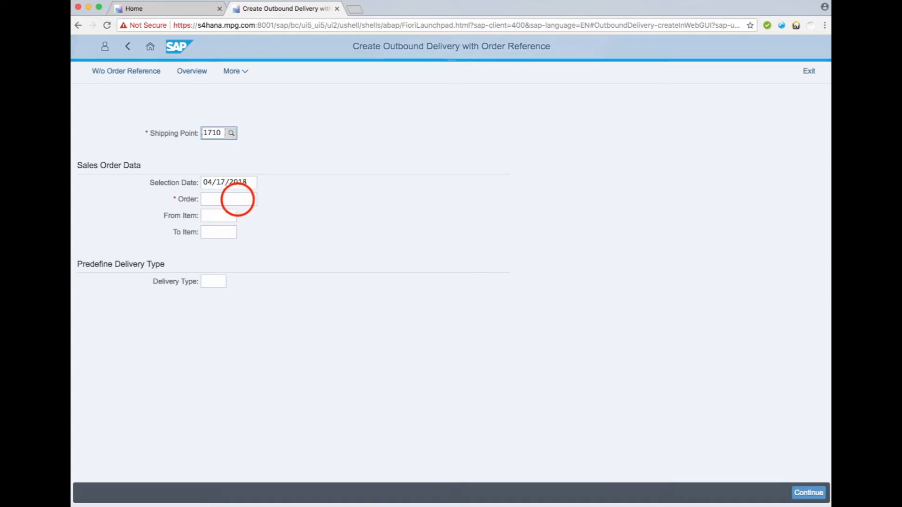
{"action": "left_click", "coordinate": [225, 199]}
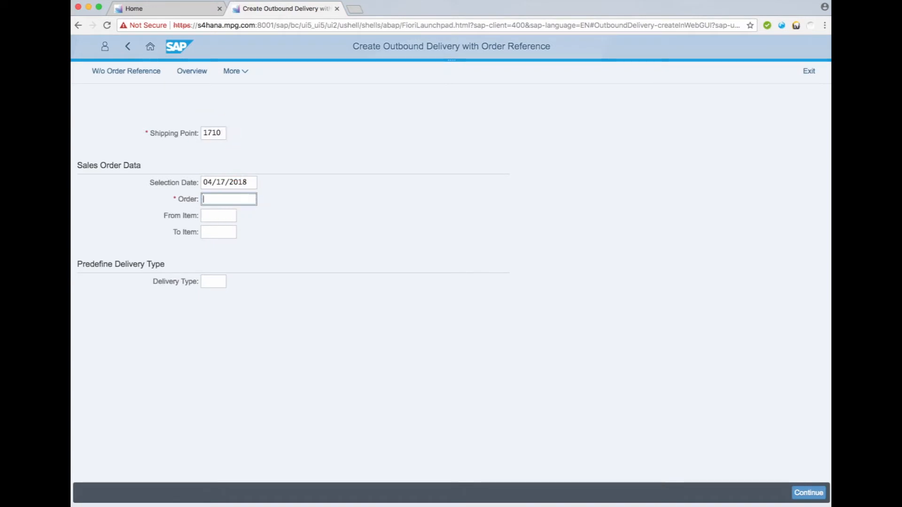
{"action": "type", "text": "32519"}
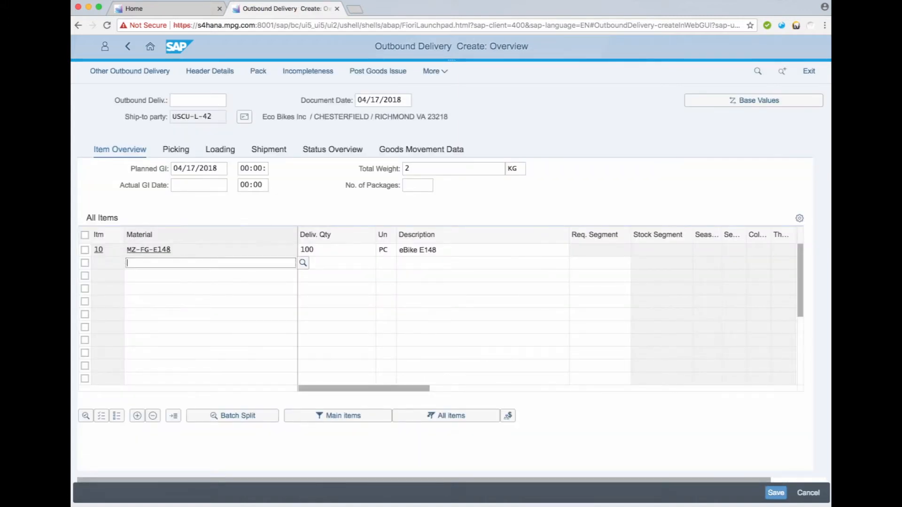
{"action": "left_click", "coordinate": [777, 493]}
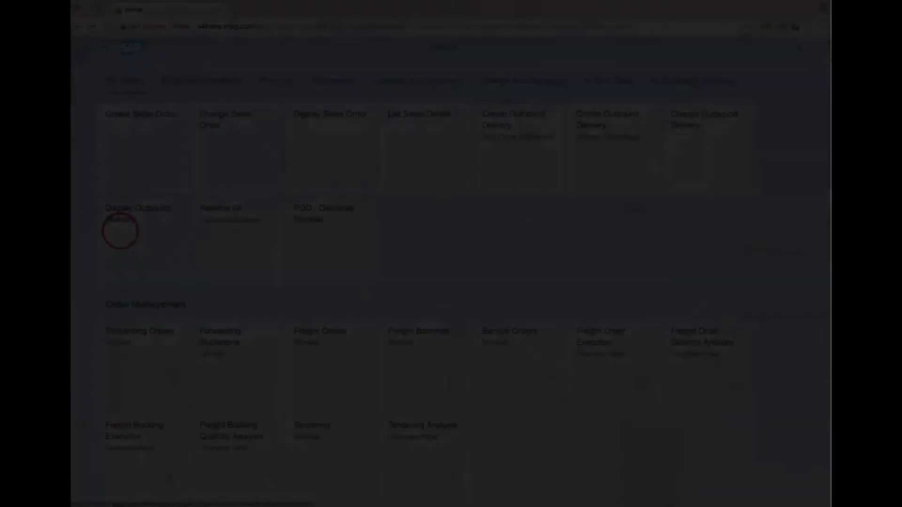
Step: Display the outbound delivery by its delivery number and open the document flow from its TM header status
{"action": "left_click", "coordinate": [121, 227]}
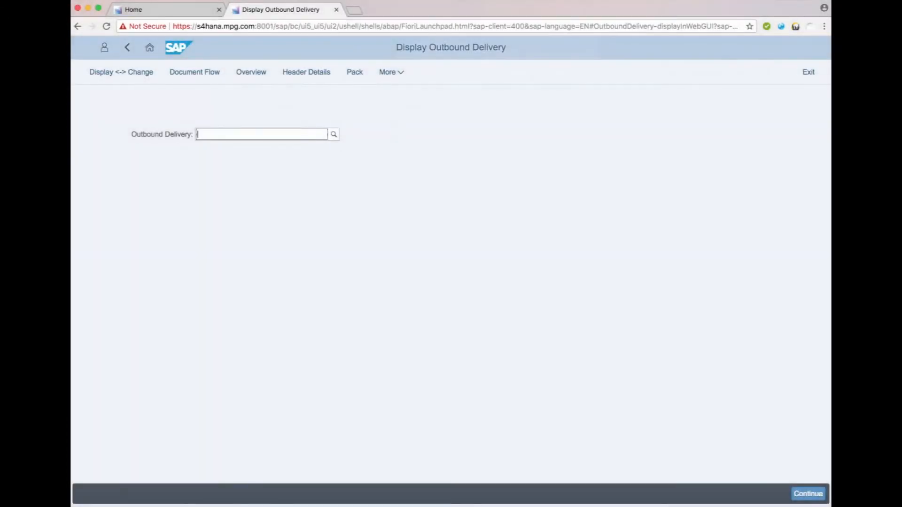
{"action": "type", "text": "80021273"}
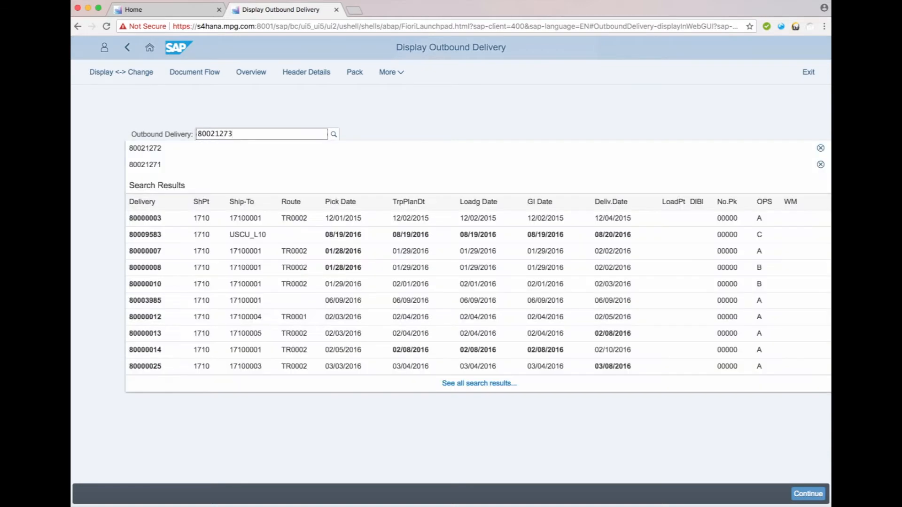
{"action": "key", "text": "Return"}
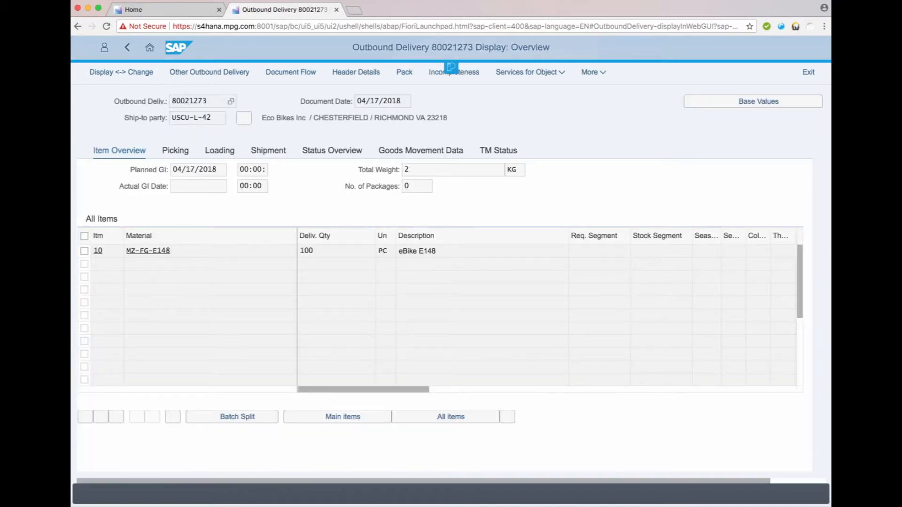
{"action": "left_click", "coordinate": [497, 151]}
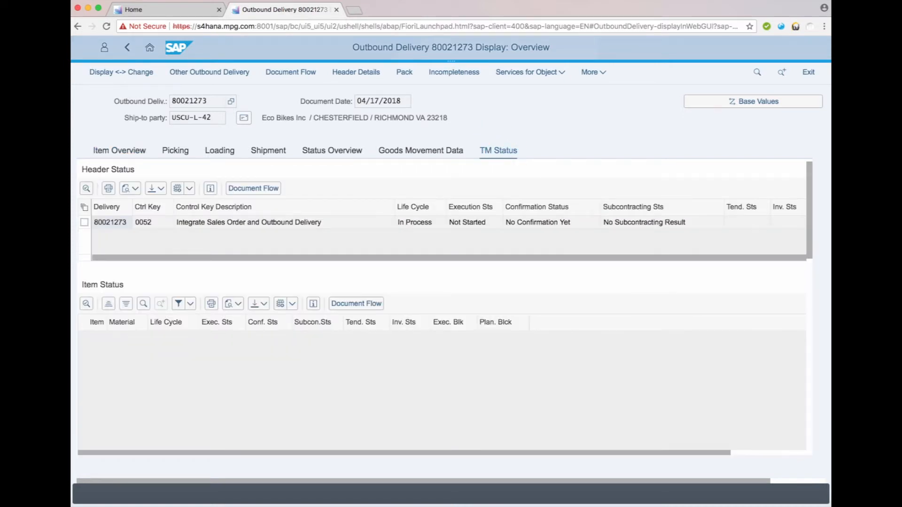
{"action": "left_click", "coordinate": [84, 223]}
{"action": "left_click", "coordinate": [255, 187]}
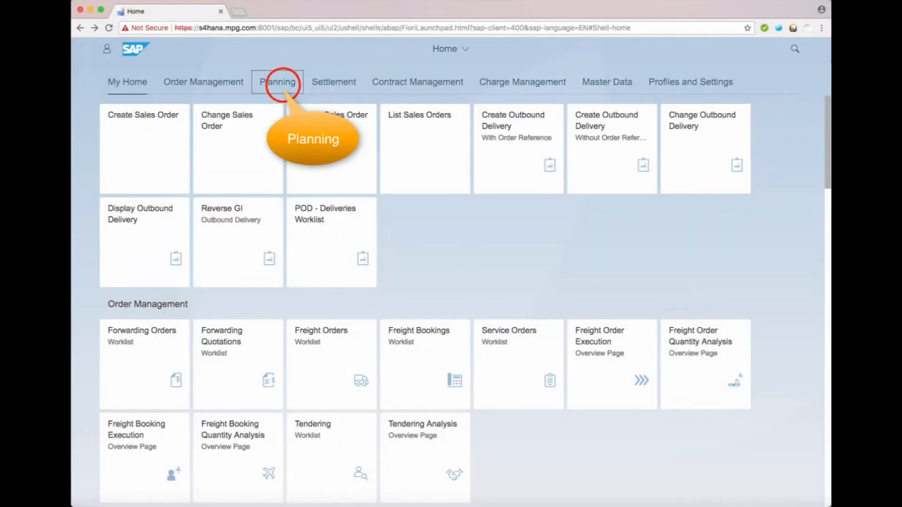
Step: Open the Freight Units worklist and restrict the All Freight Units query to the freight unit's document number
{"action": "left_click", "coordinate": [277, 82]}
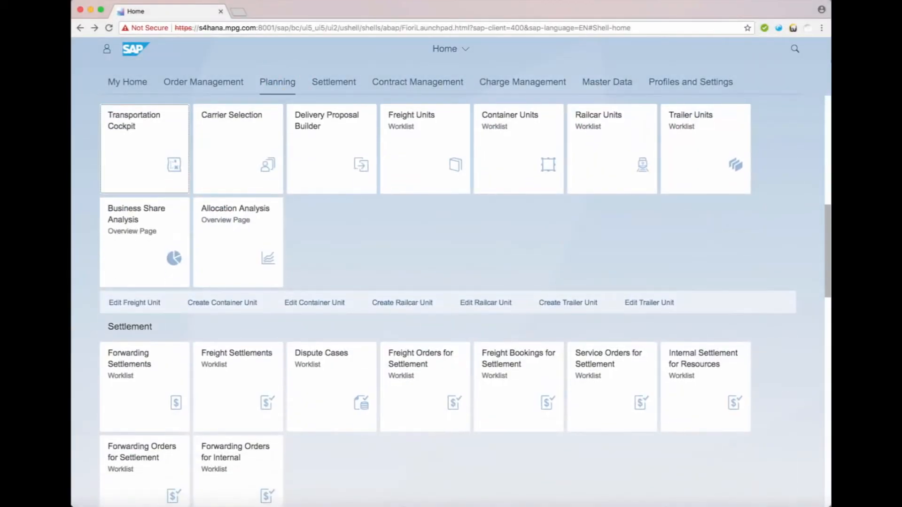
{"action": "left_click", "coordinate": [413, 117]}
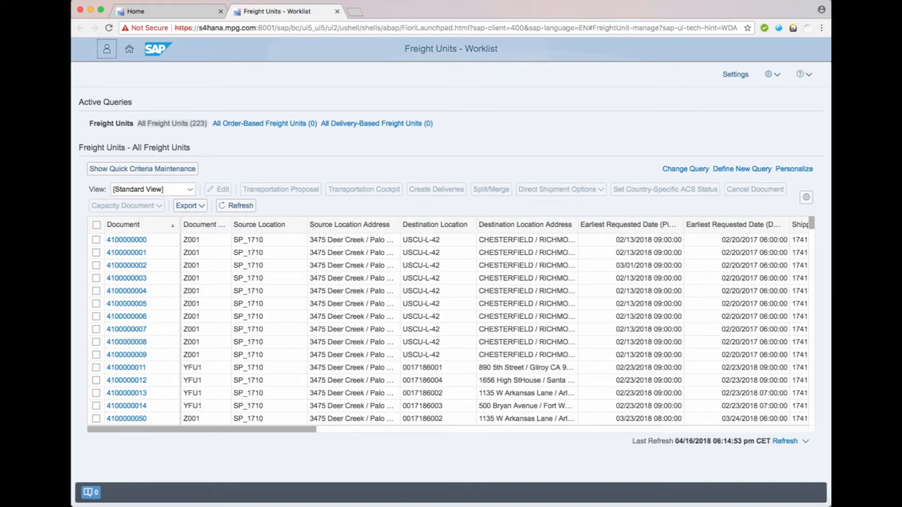
{"action": "left_click_drag", "start_coordinate": [811, 223], "coordinate": [812, 419]}
{"action": "left_click", "coordinate": [699, 168]}
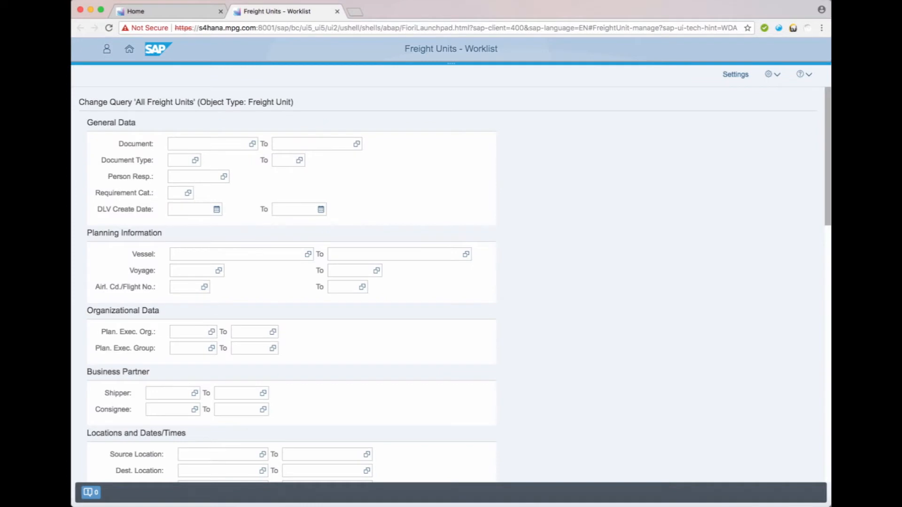
{"action": "left_click", "coordinate": [182, 143]}
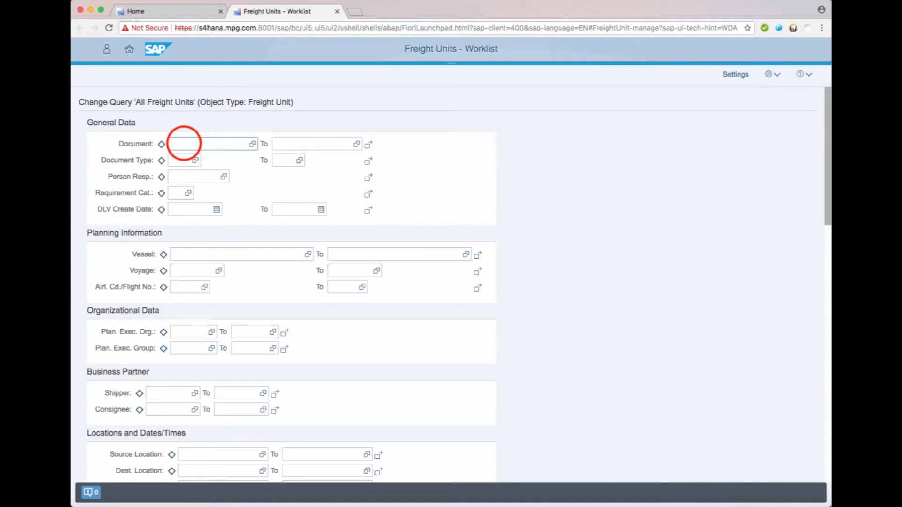
{"action": "key", "text": "super+v"}
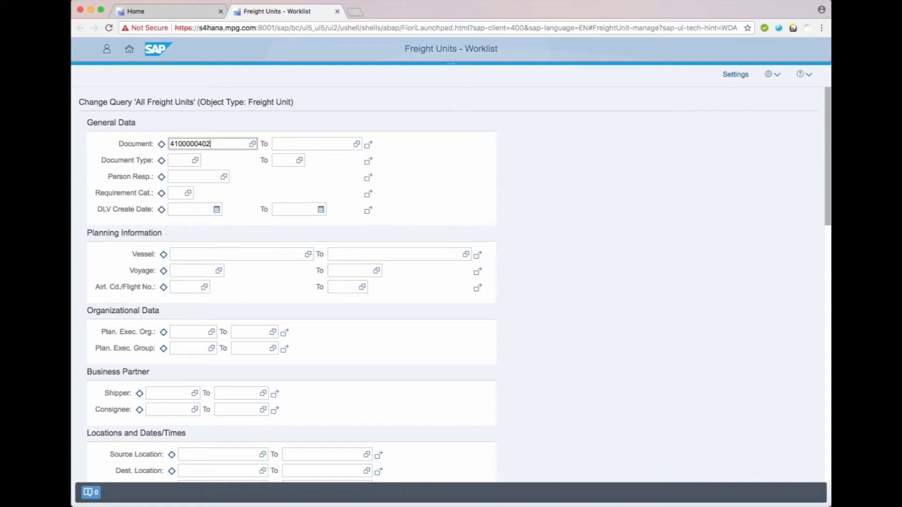
{"action": "left_click_drag", "start_coordinate": [826, 177], "coordinate": [826, 435]}
{"action": "left_click", "coordinate": [100, 456]}
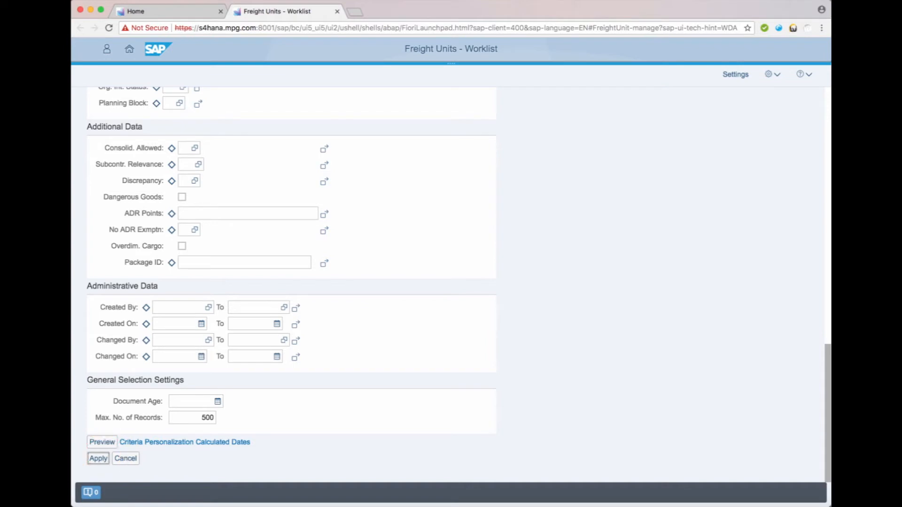
Step: Open the freight unit from the query results for editing and display its stages
{"action": "left_click", "coordinate": [96, 239]}
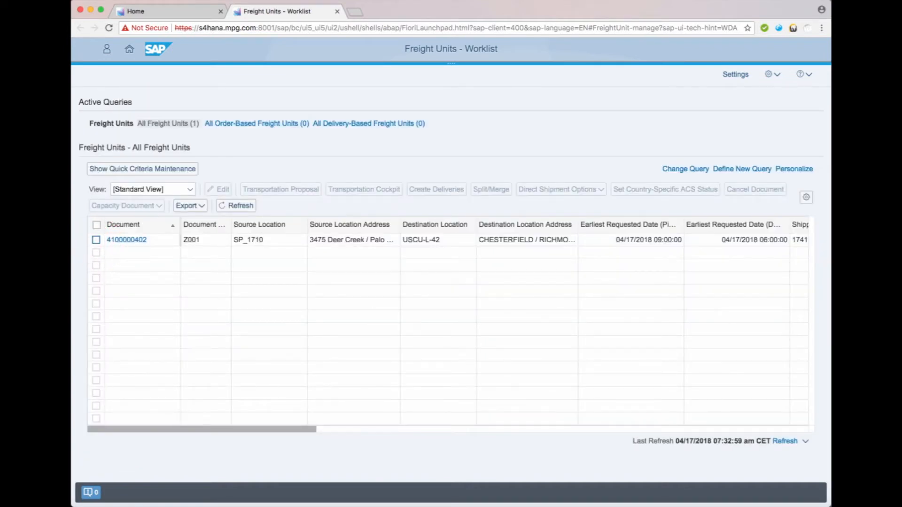
{"action": "left_click", "coordinate": [218, 189]}
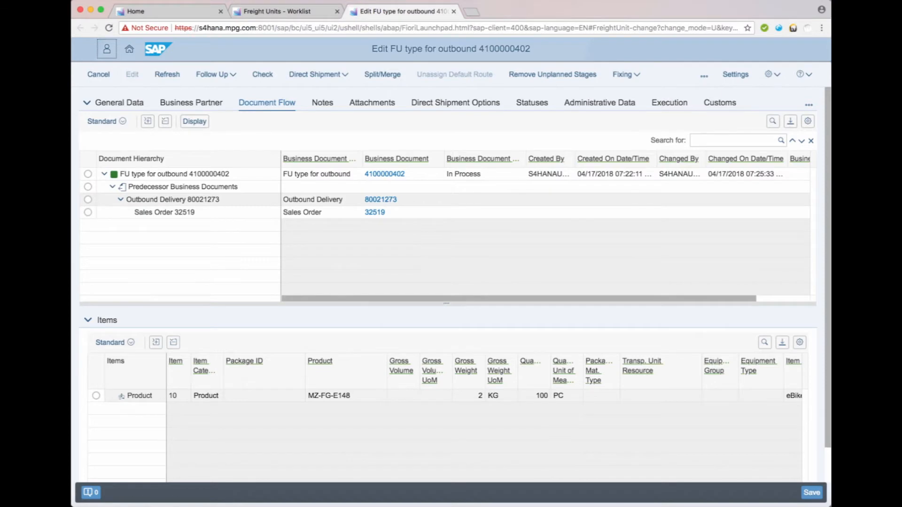
{"action": "left_click", "coordinate": [808, 105]}
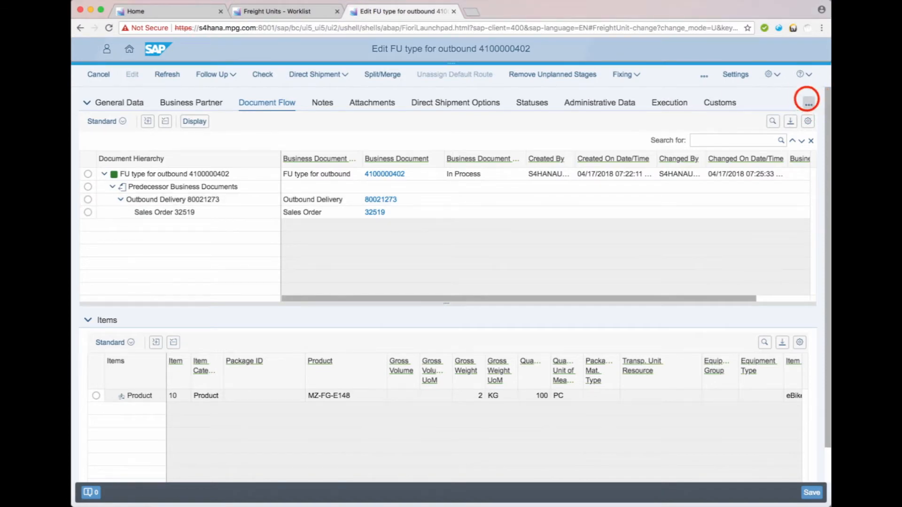
{"action": "left_click", "coordinate": [747, 297]}
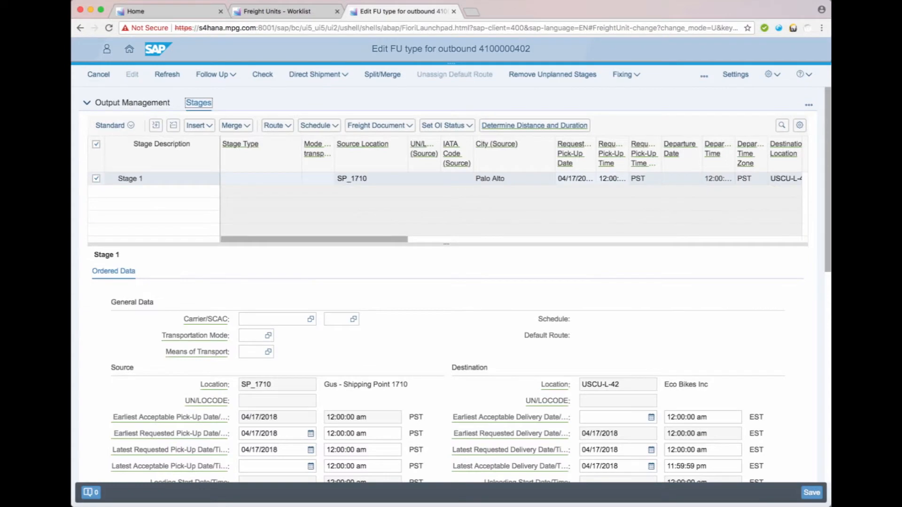
Step: Set Stage 1's latest requested and latest acceptable delivery dates to 04/18/2018
{"action": "scroll", "coordinate": [451, 282], "scroll_direction": "down", "scroll_amount": 6}
{"action": "scroll", "coordinate": [451, 282], "scroll_direction": "up", "scroll_amount": 3}
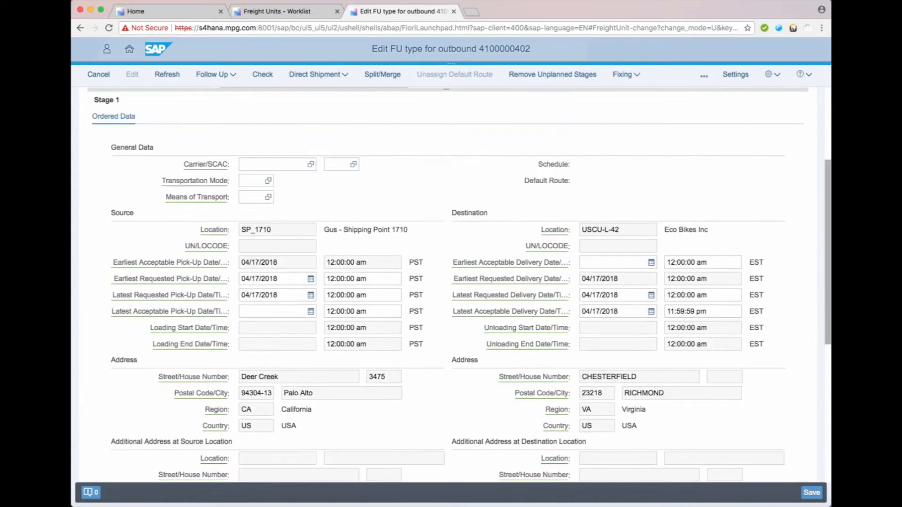
{"action": "left_click", "coordinate": [651, 295]}
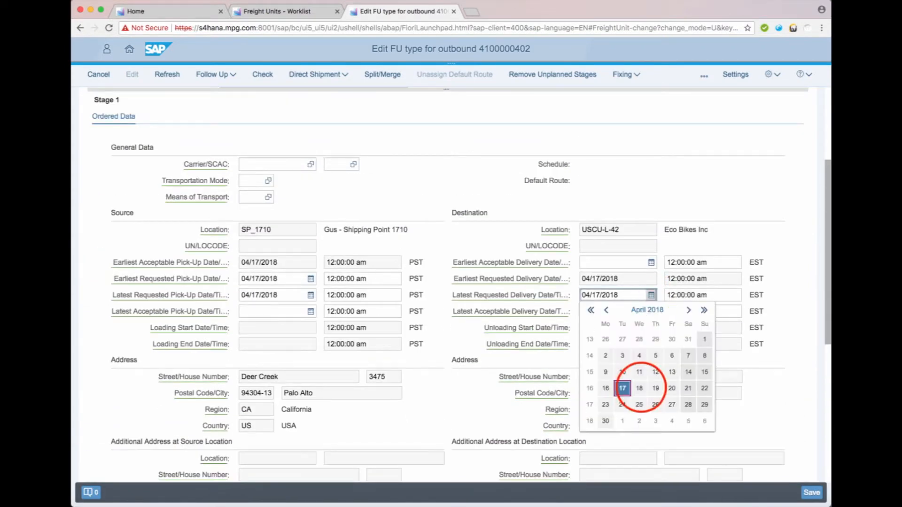
{"action": "left_click", "coordinate": [640, 388]}
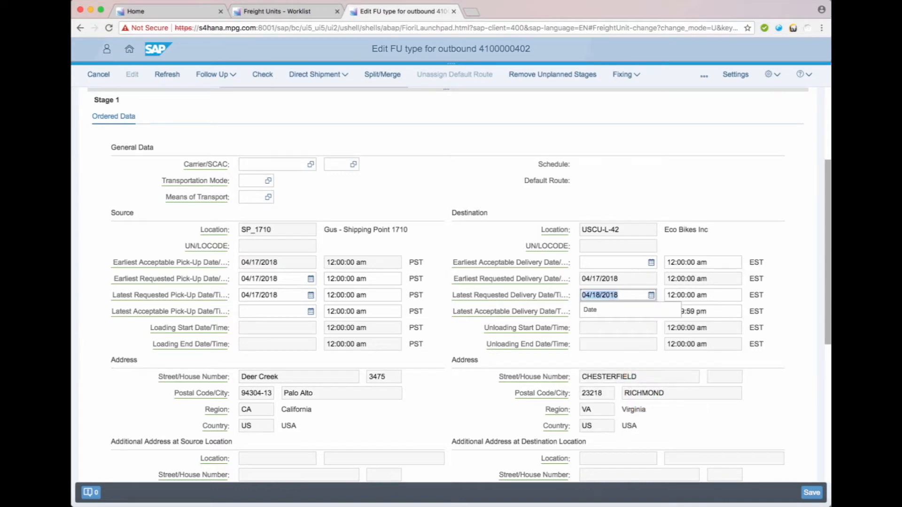
{"action": "left_click", "coordinate": [664, 358]}
{"action": "left_click", "coordinate": [651, 311]}
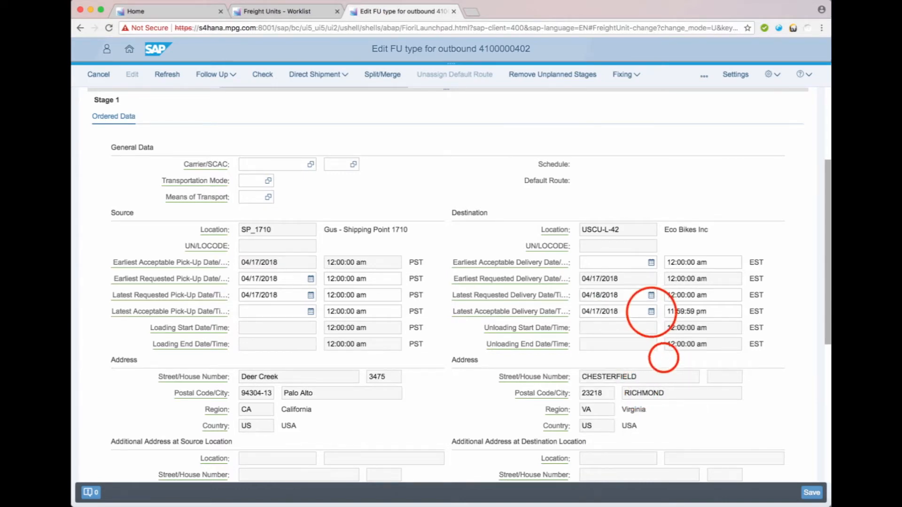
{"action": "left_click", "coordinate": [639, 404]}
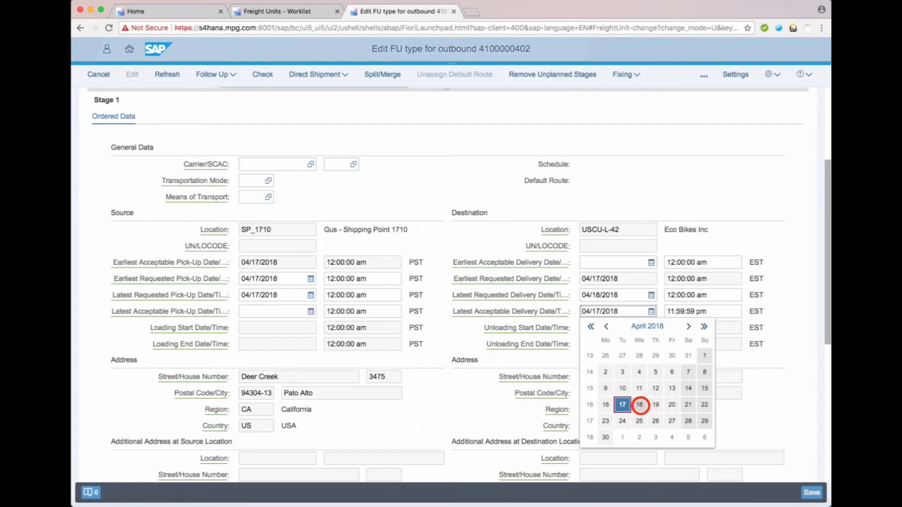
Step: Create one freight document per stage for Stage 1 of the freight unit
{"action": "scroll", "coordinate": [451, 282], "scroll_direction": "up", "scroll_amount": 3}
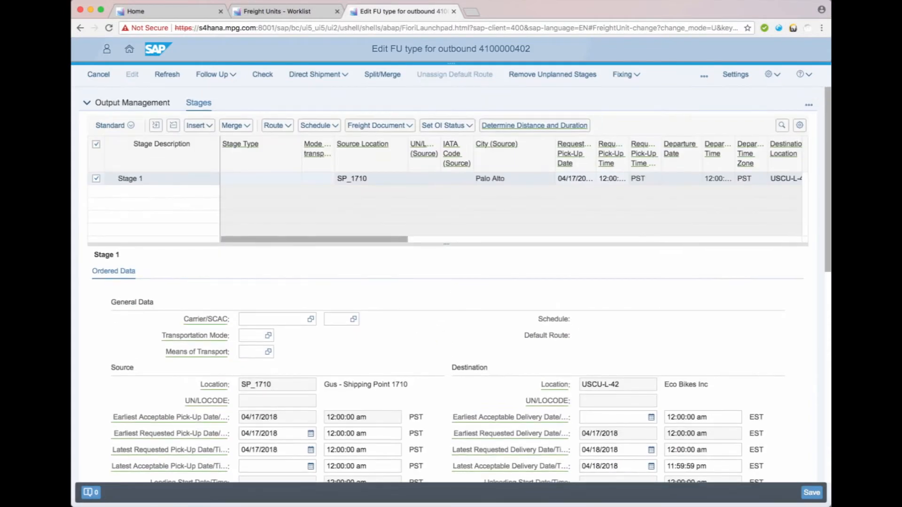
{"action": "left_click", "coordinate": [409, 125]}
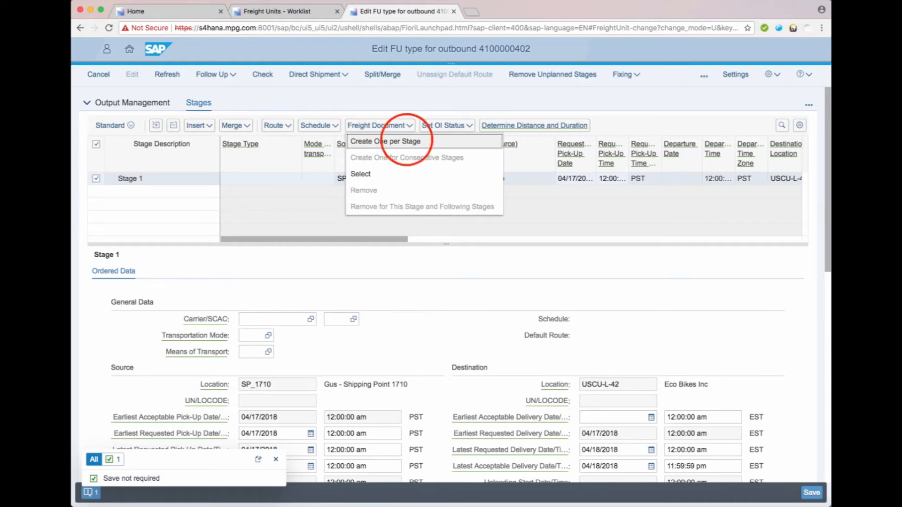
{"action": "left_click", "coordinate": [406, 141]}
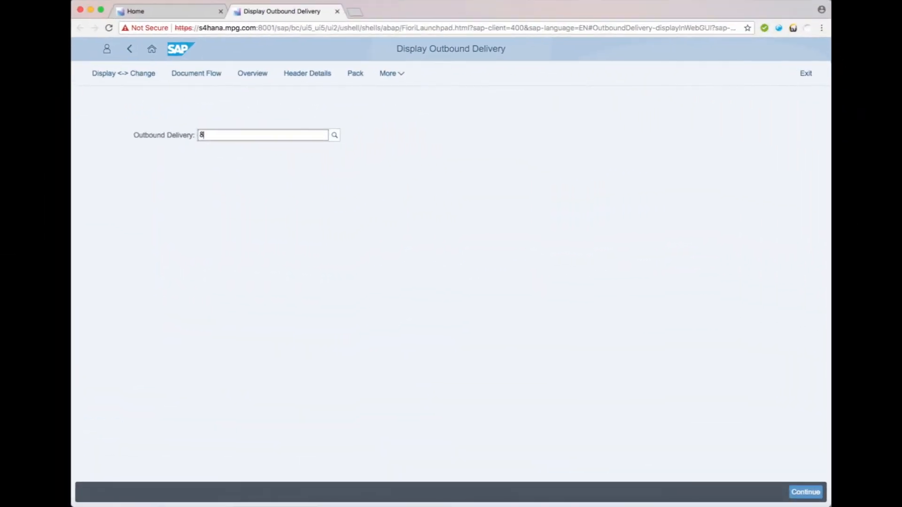
Step: Display the outbound delivery again by its number and open the document flow for its header entry in TM Status
{"action": "type", "text": "0021273"}
{"action": "key", "text": "Return"}
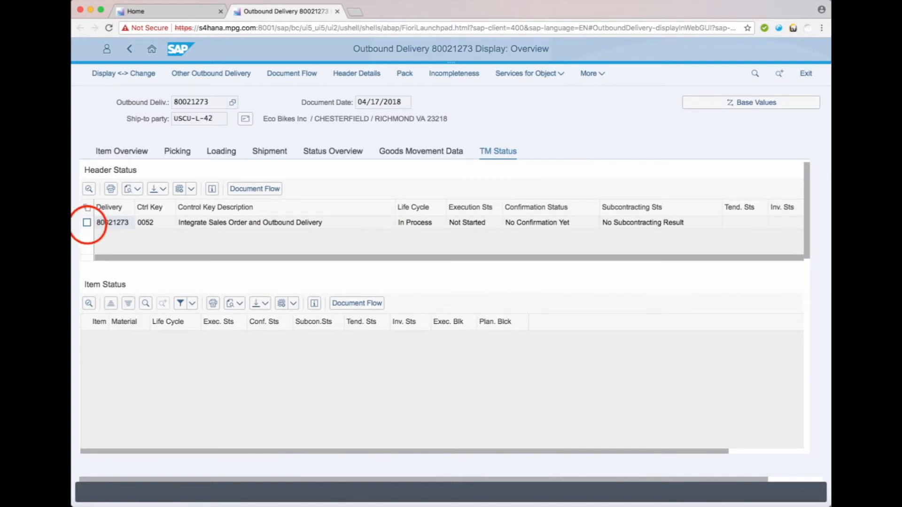
{"action": "left_click", "coordinate": [87, 223]}
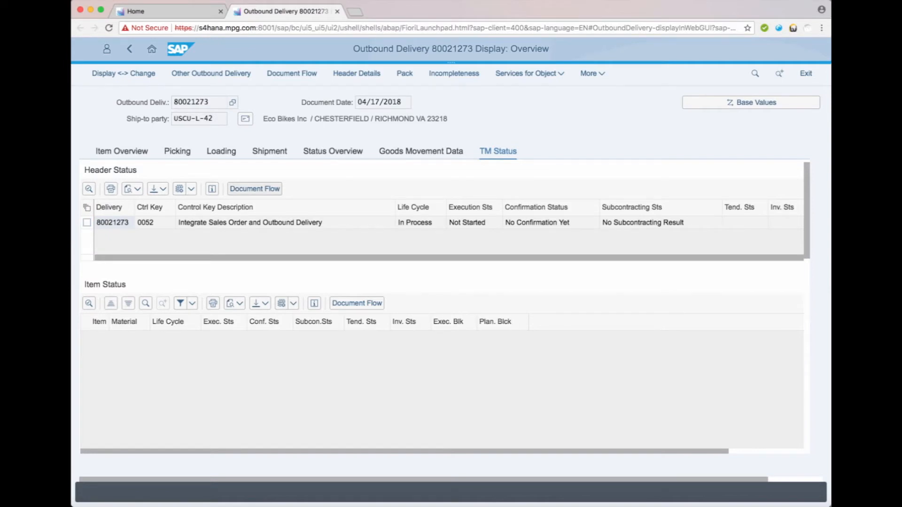
{"action": "left_click", "coordinate": [254, 189]}
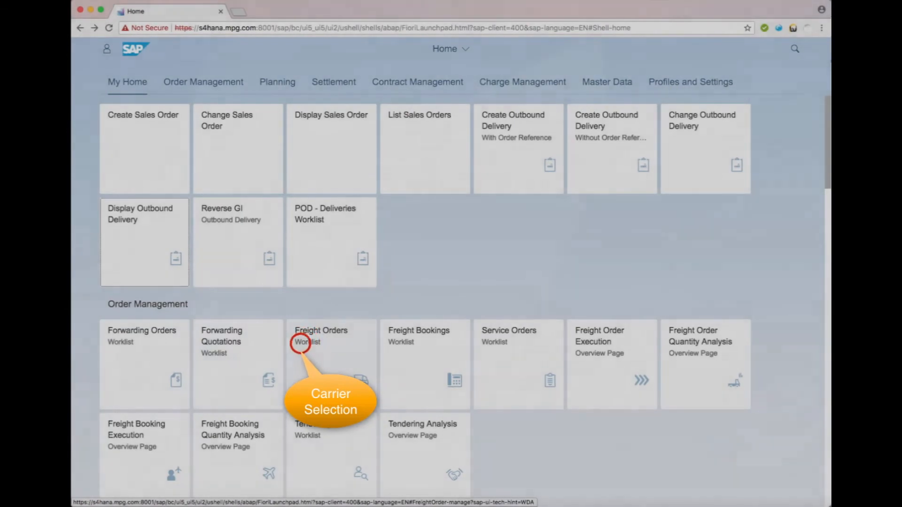
Step: Open the Freight Orders worklist and open the first road freight order in the list for editing
{"action": "left_click", "coordinate": [300, 342]}
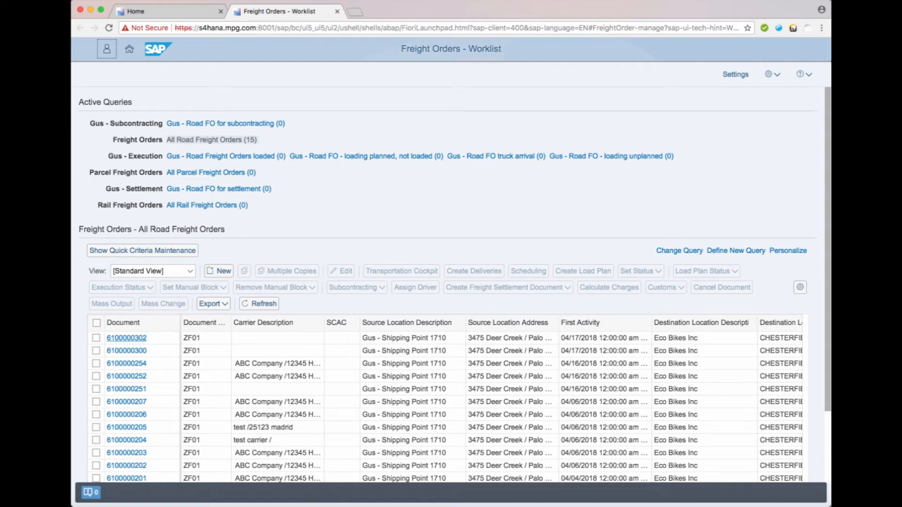
{"action": "left_click", "coordinate": [96, 338]}
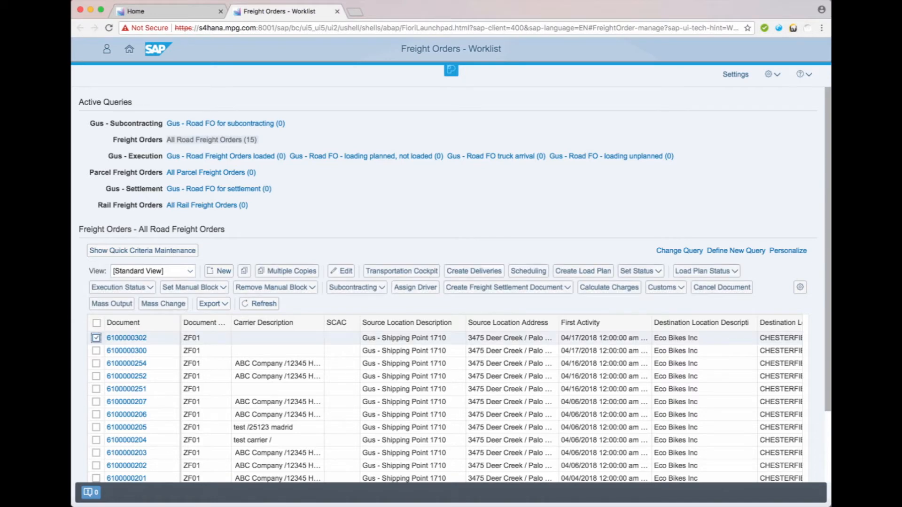
{"action": "left_click", "coordinate": [341, 271]}
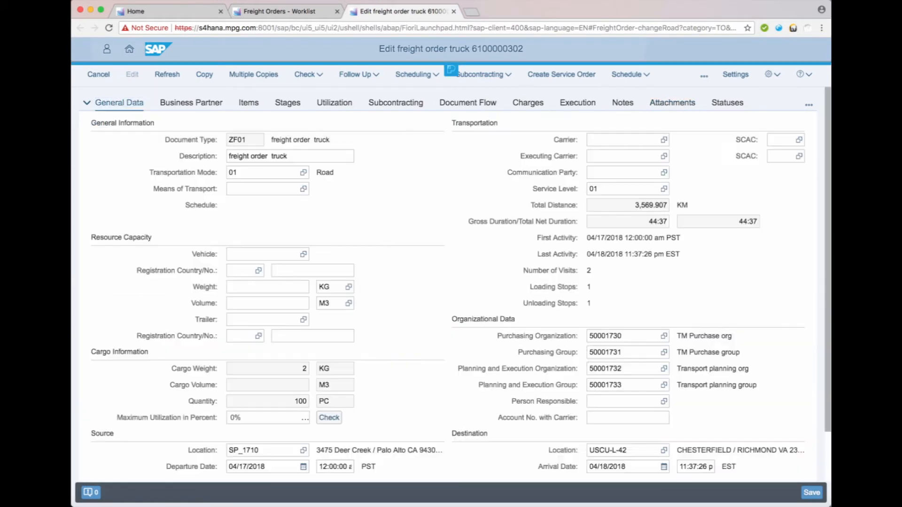
{"action": "left_click", "coordinate": [807, 275]}
Step: Set the freight order's means of transport to Z0001
{"action": "left_click", "coordinate": [259, 189]}
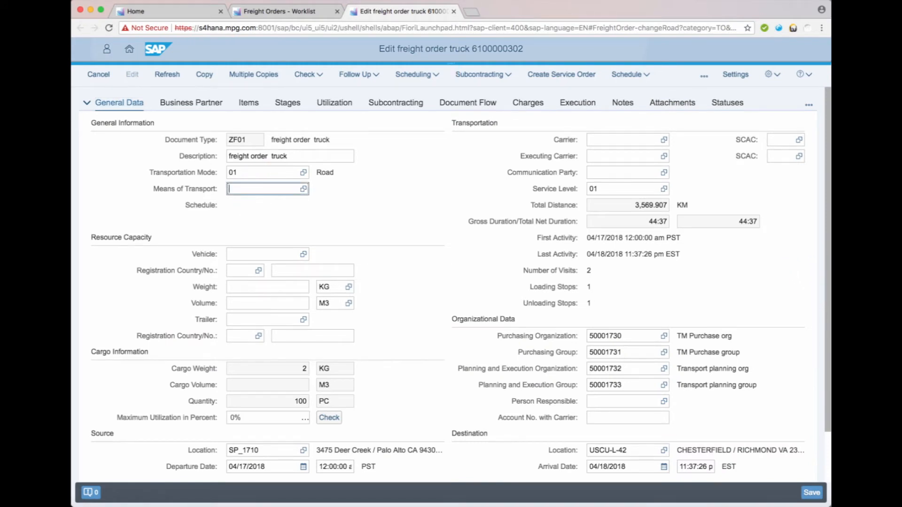
{"action": "type", "text": "Z0001"}
{"action": "key", "text": "Return"}
Step: Set both the carrier and the executing carrier to 100109 and save the freight order
{"action": "left_click", "coordinate": [603, 141]}
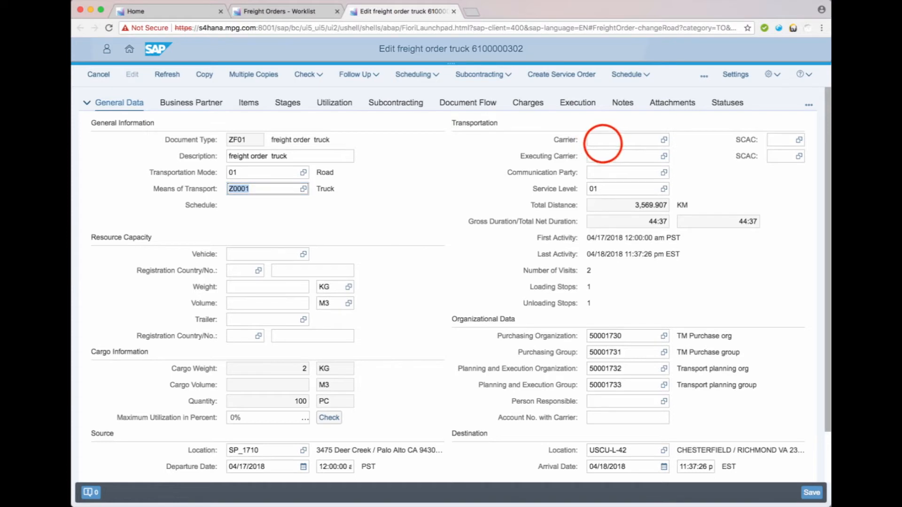
{"action": "type", "text": "1"}
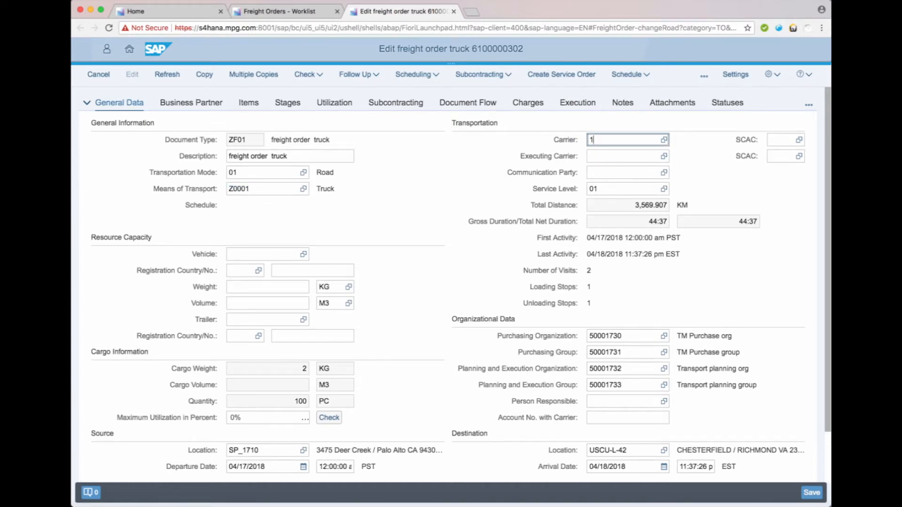
{"action": "type", "text": "00109"}
{"action": "key", "text": "Return"}
{"action": "left_click", "coordinate": [614, 156]}
{"action": "type", "text": "100109"}
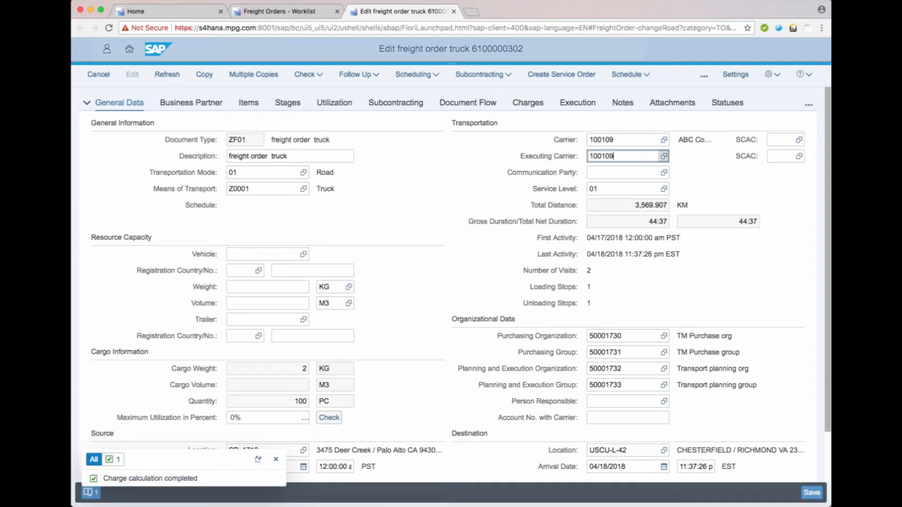
{"action": "key", "text": "Return"}
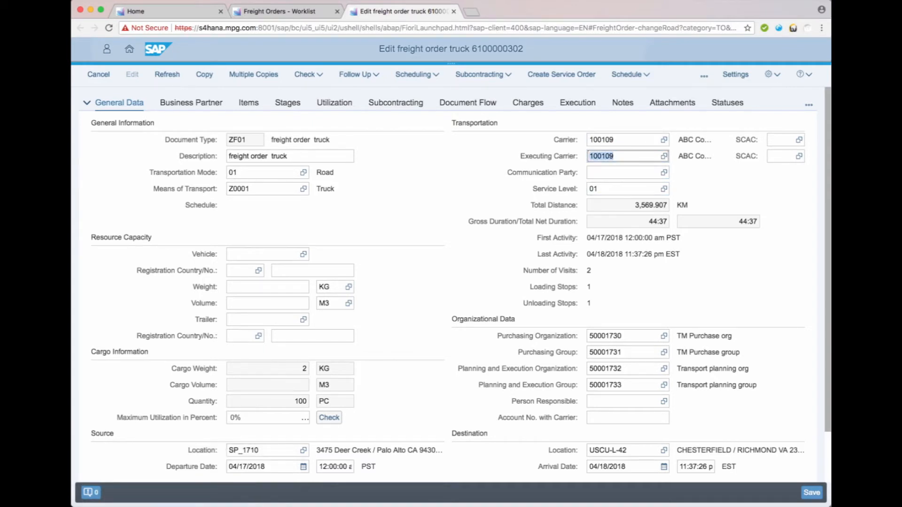
{"action": "left_click", "coordinate": [811, 492]}
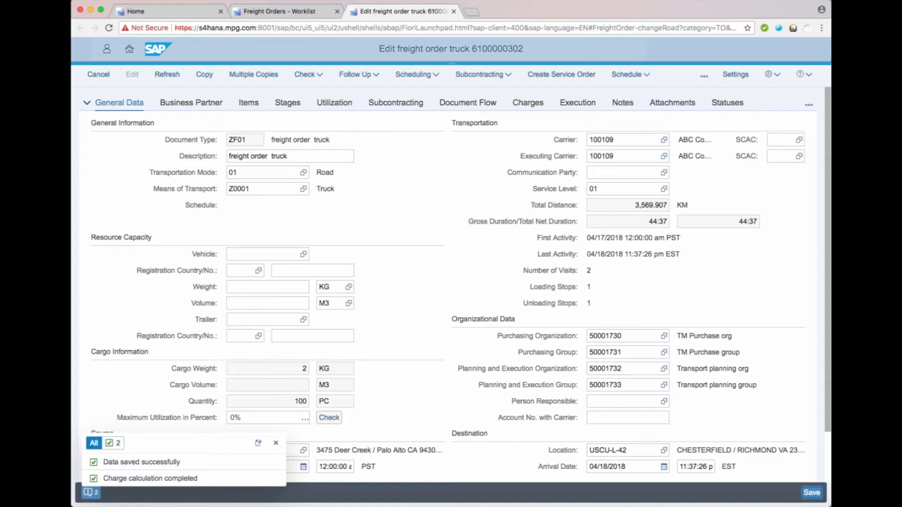
{"action": "left_click", "coordinate": [704, 75]}
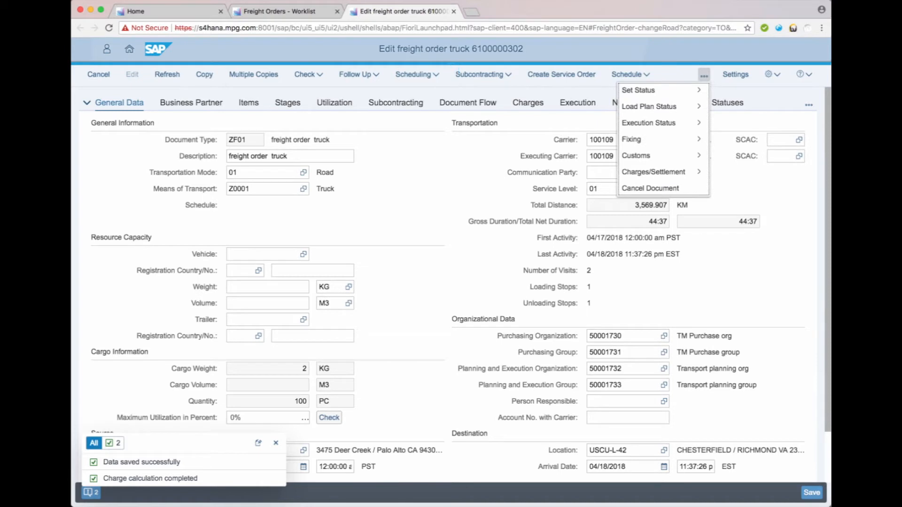
{"action": "mouse_move", "coordinate": [676, 90]}
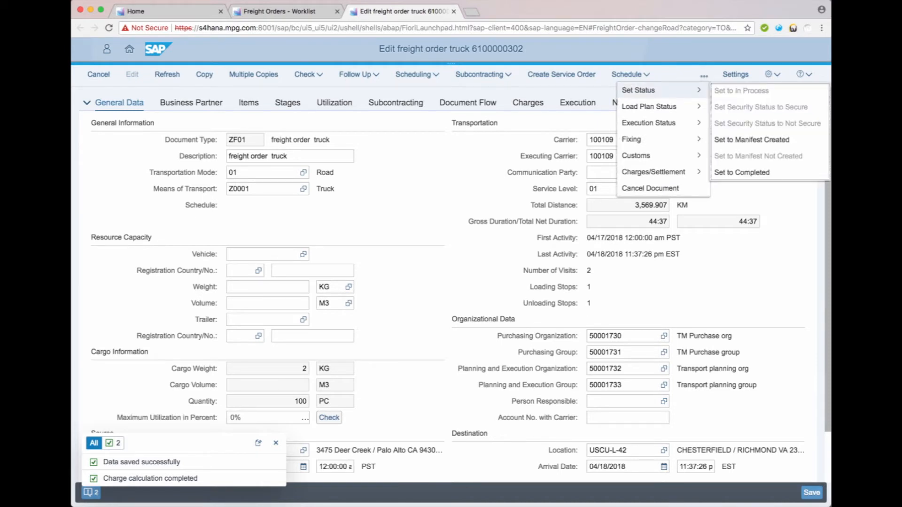
{"action": "left_click", "coordinate": [276, 443]}
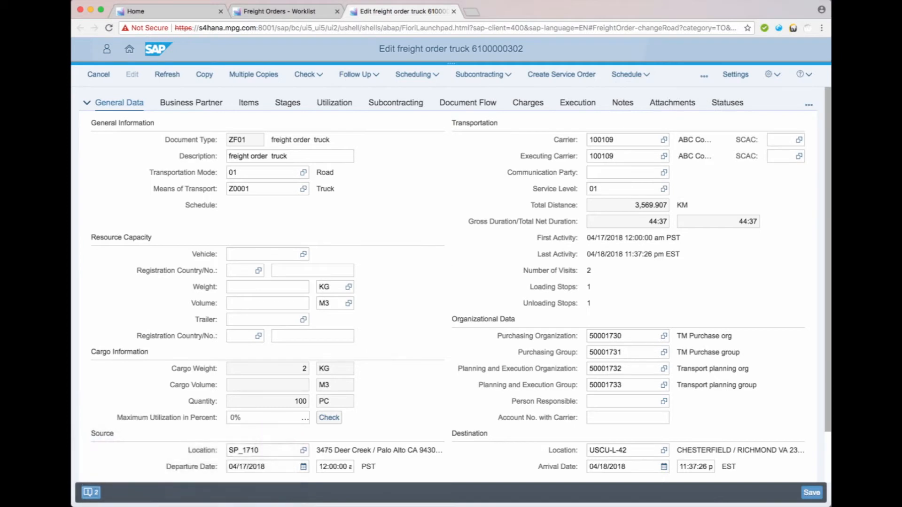
Step: Send the freight order to the carrier through subcontracting and confirm saving all its changes
{"action": "left_click", "coordinate": [506, 74]}
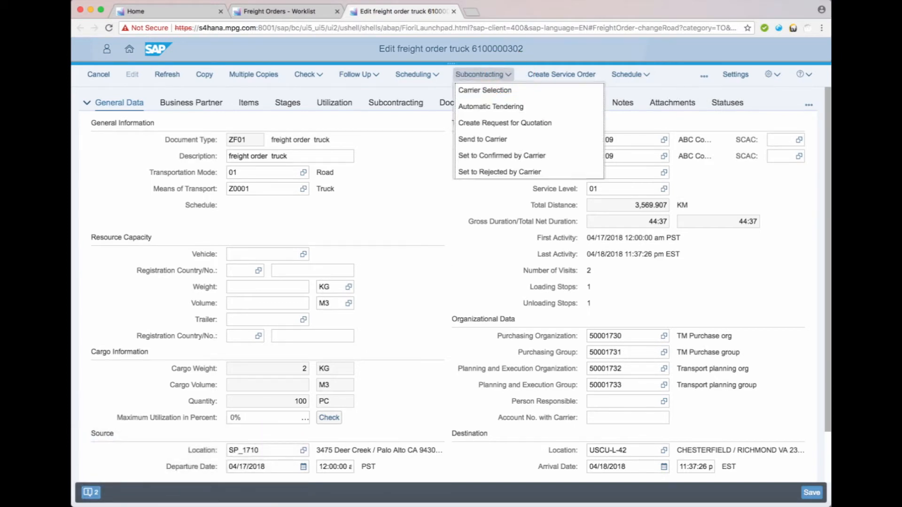
{"action": "left_click", "coordinate": [520, 139]}
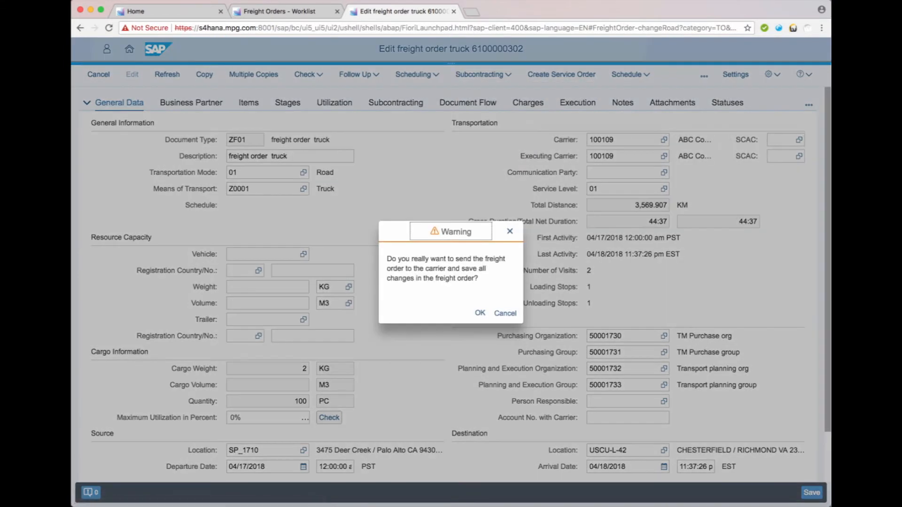
{"action": "left_click", "coordinate": [480, 313]}
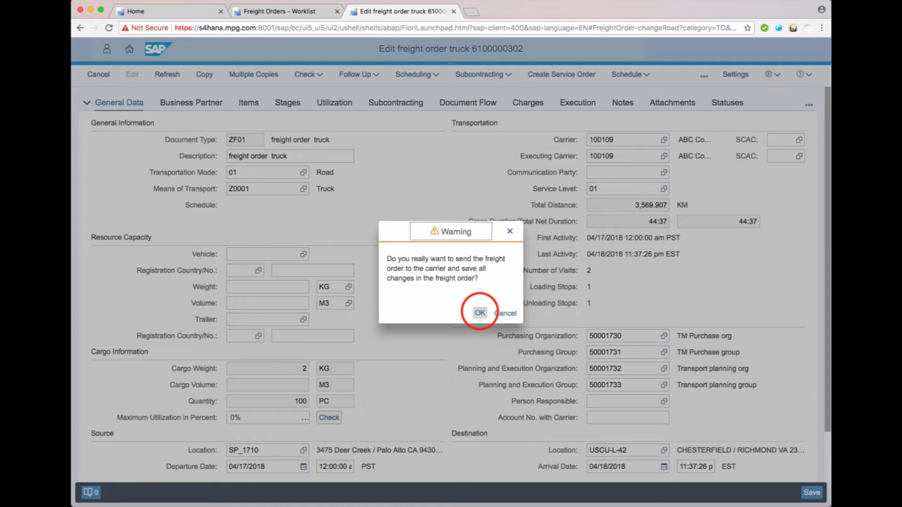
{"action": "left_click", "coordinate": [479, 312]}
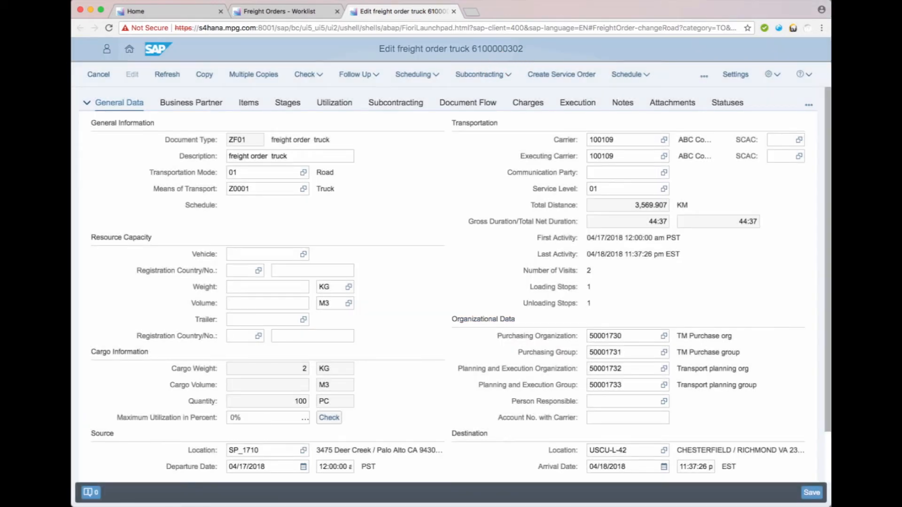
Step: Set the freight order to Confirmed by Carrier and display its statuses
{"action": "left_click", "coordinate": [483, 75]}
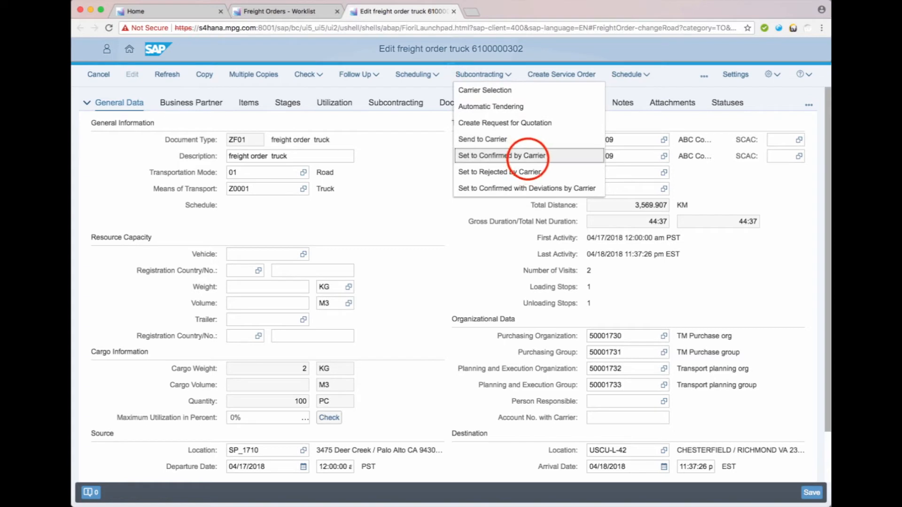
{"action": "left_click", "coordinate": [528, 157]}
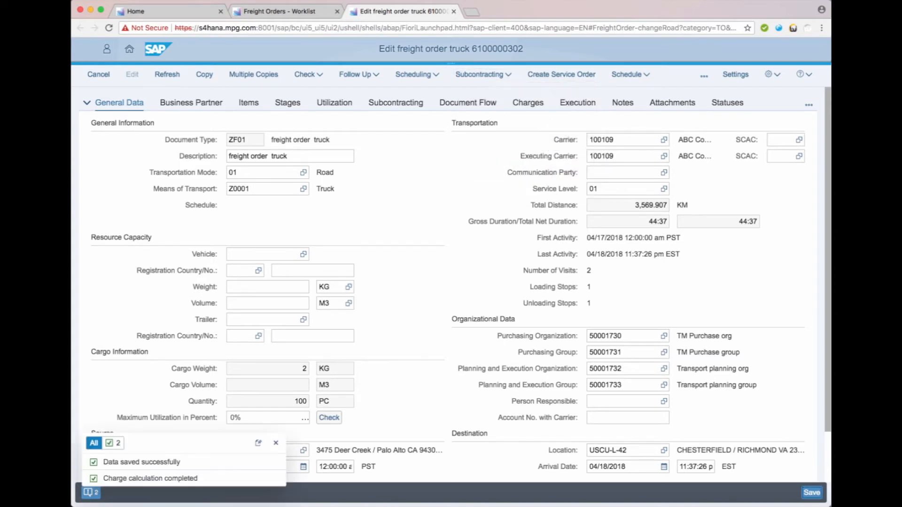
{"action": "left_click", "coordinate": [729, 105]}
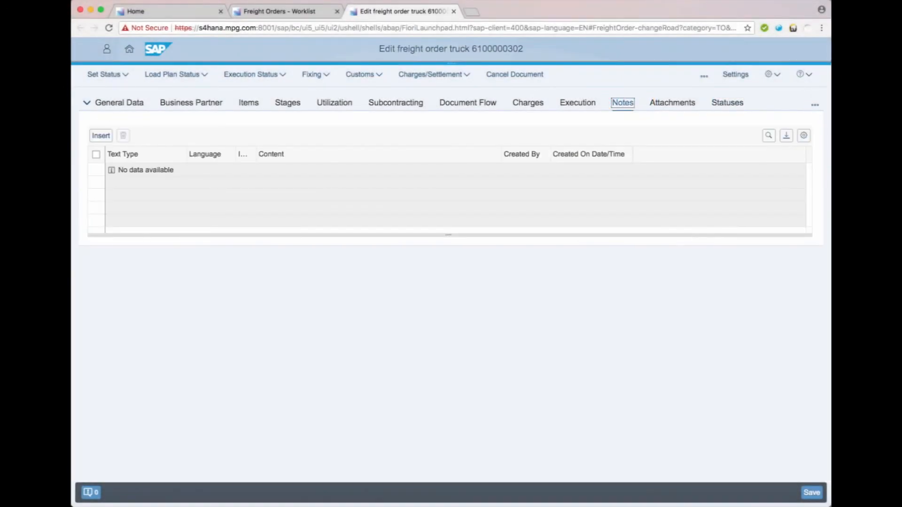
Step: Add a Loading Instruction note reading "Please handle with care..." to the freight order and save it
{"action": "left_click", "coordinate": [100, 135]}
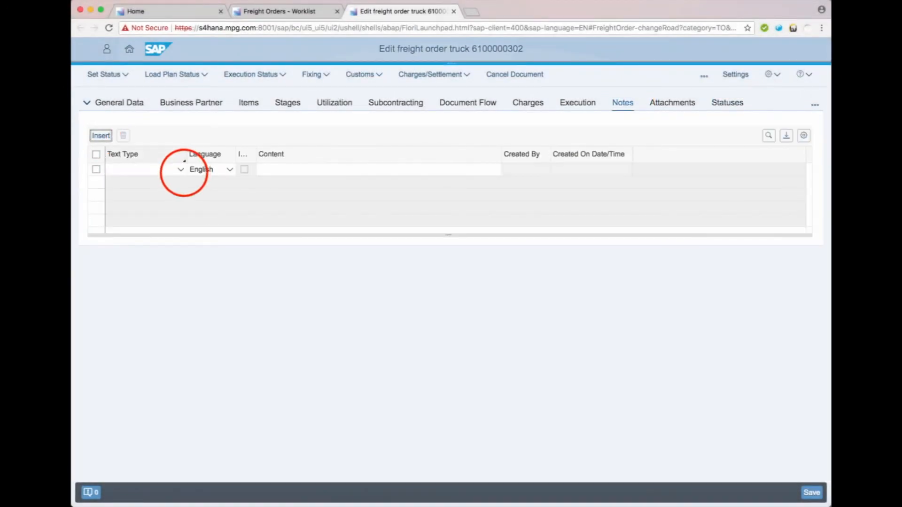
{"action": "left_click", "coordinate": [180, 170]}
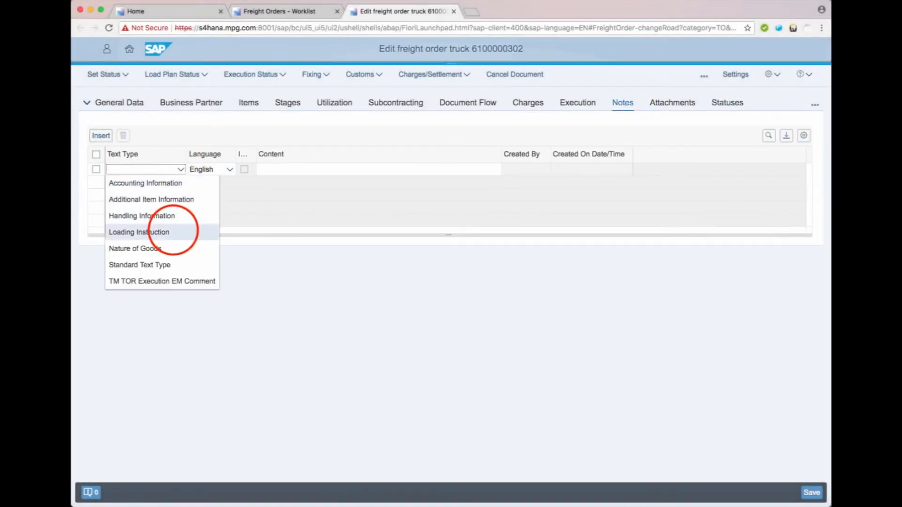
{"action": "left_click", "coordinate": [170, 232]}
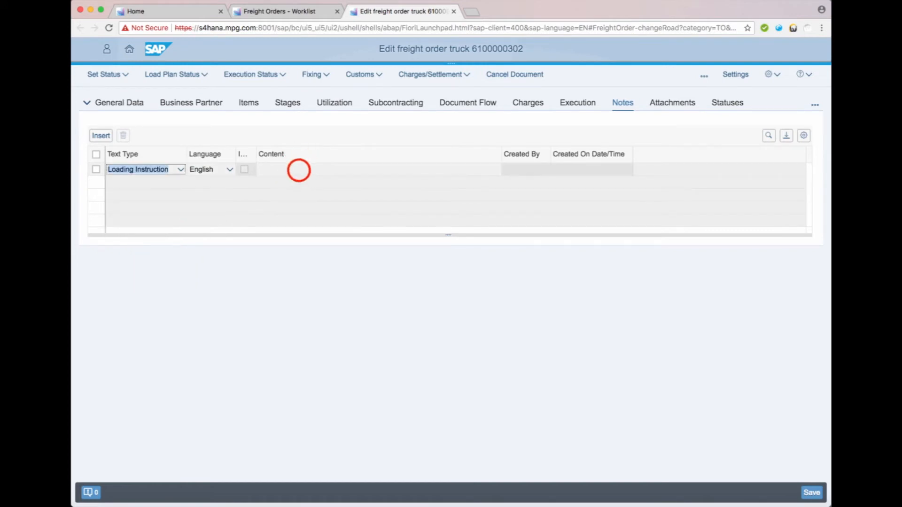
{"action": "left_click", "coordinate": [299, 170]}
{"action": "type", "text": "Please"}
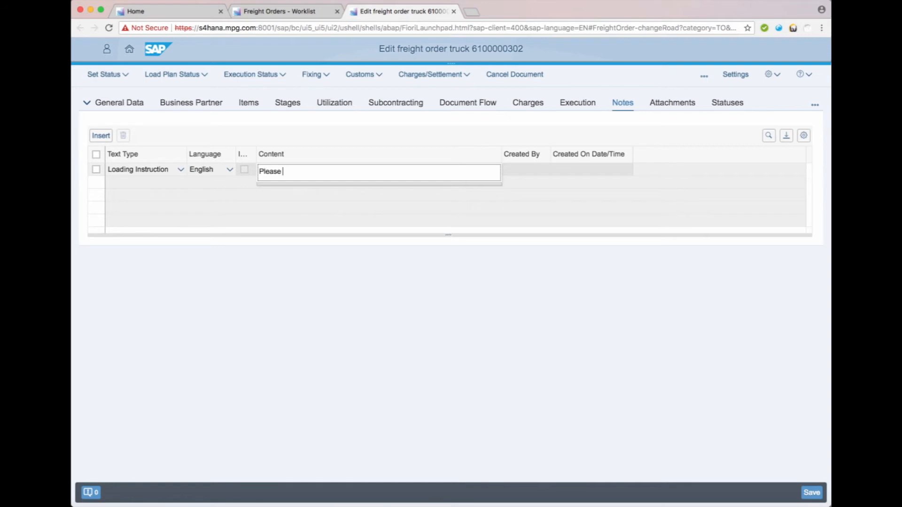
{"action": "type", "text": " handle with care..."}
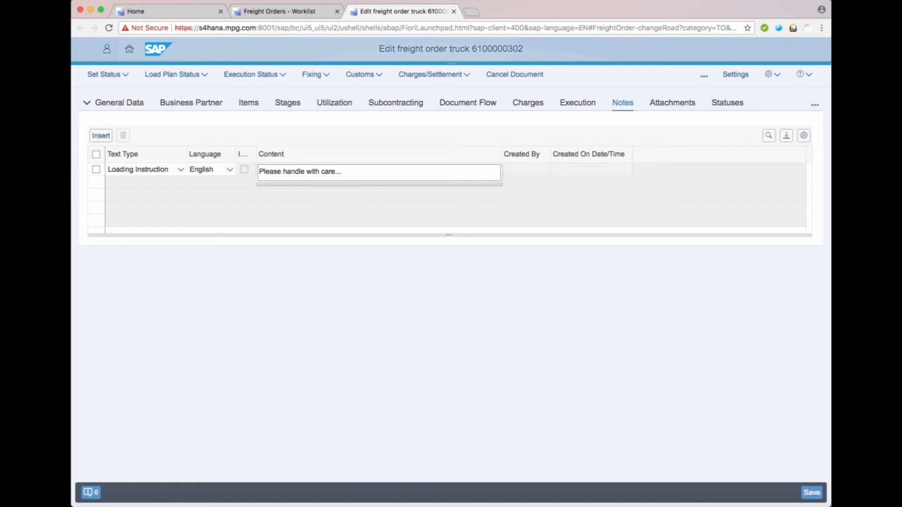
{"action": "left_click", "coordinate": [704, 75]}
{"action": "mouse_move", "coordinate": [648, 123]}
{"action": "left_click", "coordinate": [584, 124]}
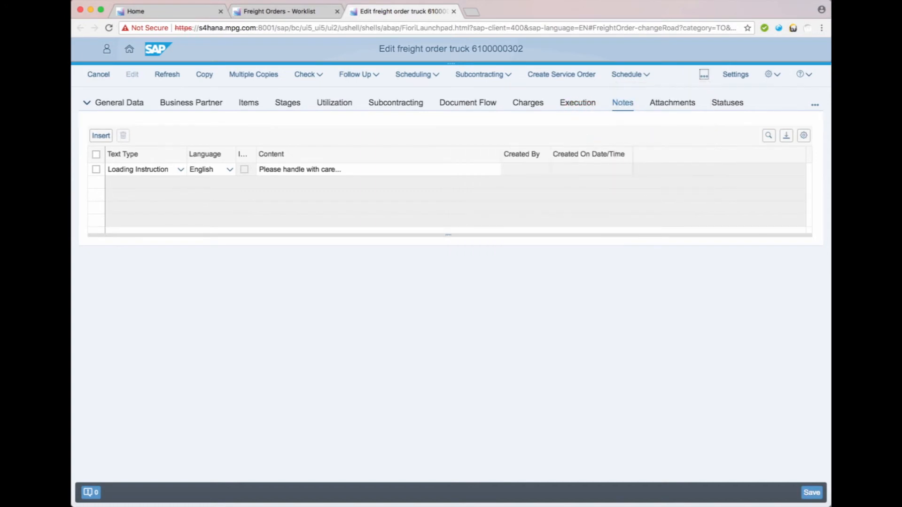
{"action": "left_click", "coordinate": [812, 492]}
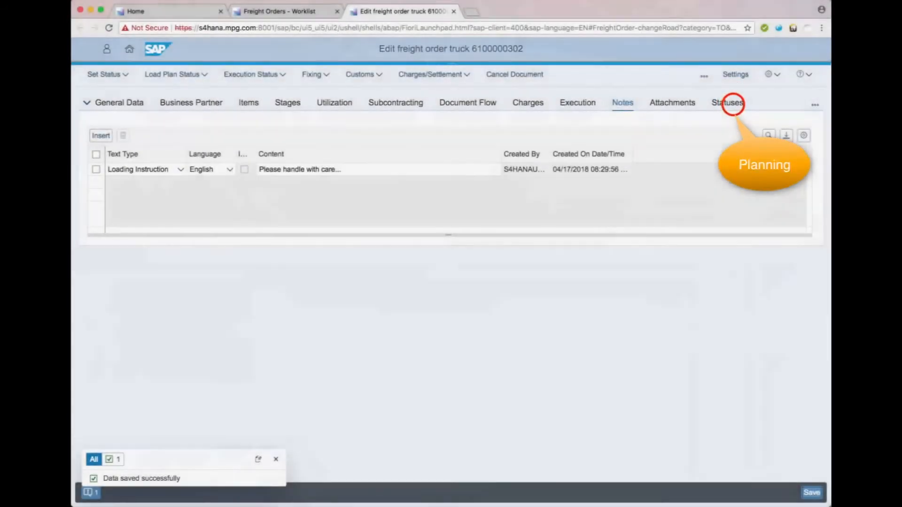
Step: Review the freight order's statuses and output management, displaying the communication details of the successfully processed Shipping Manifest
{"action": "left_click", "coordinate": [729, 103]}
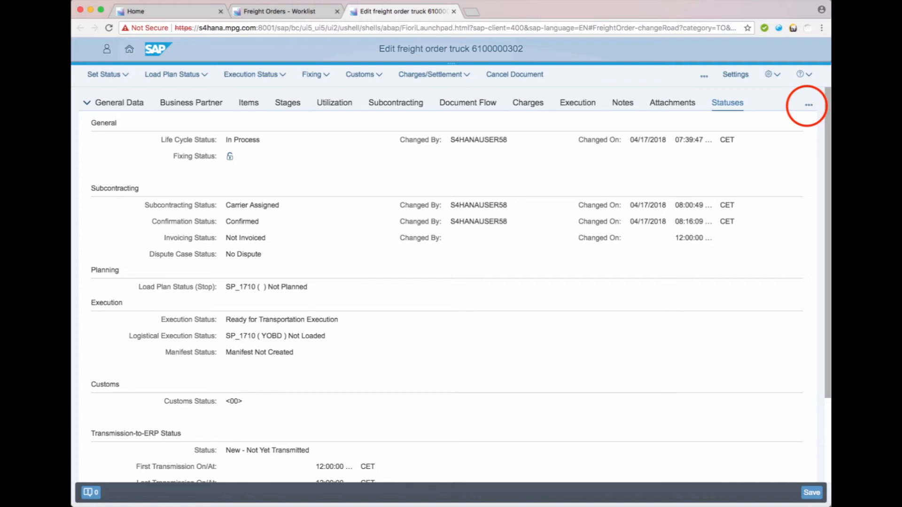
{"action": "left_click", "coordinate": [807, 105]}
{"action": "left_click", "coordinate": [752, 371]}
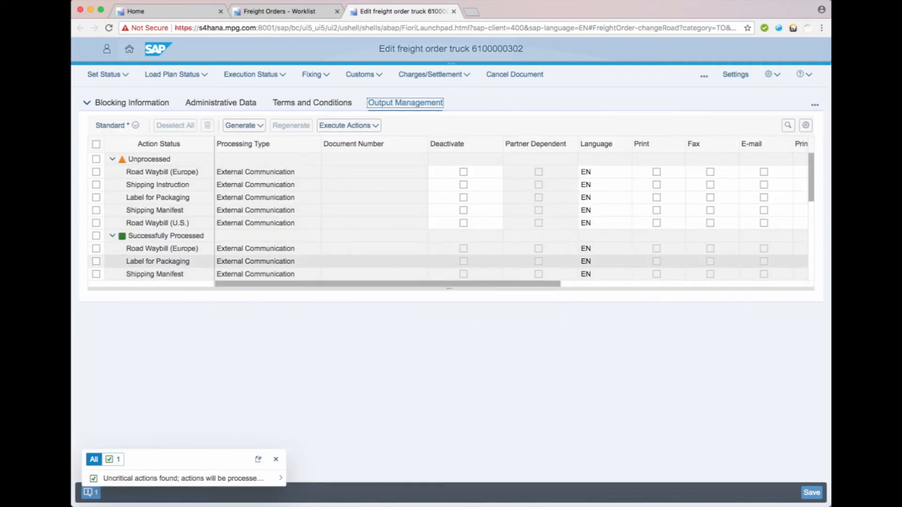
{"action": "left_click", "coordinate": [96, 274]}
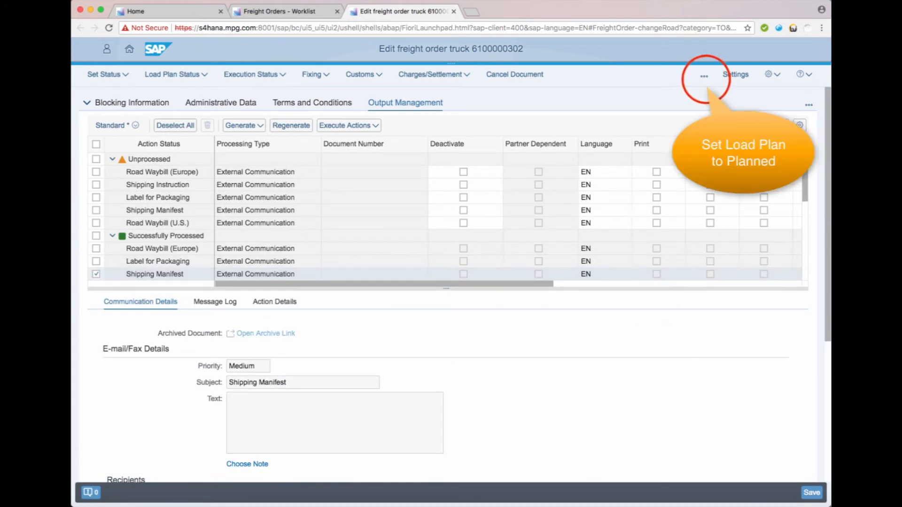
Step: Set the freight order's load plan to Planned and review its statuses through to the consistency checks
{"action": "left_click", "coordinate": [704, 76]}
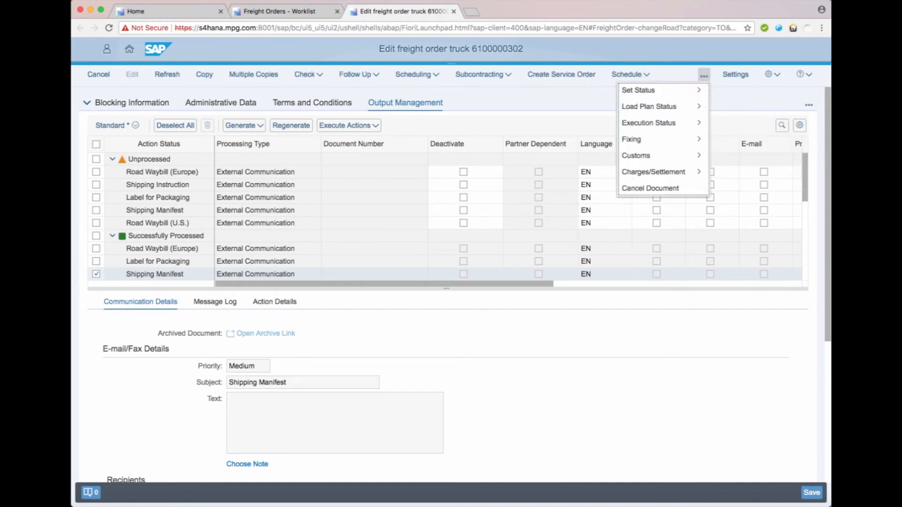
{"action": "mouse_move", "coordinate": [649, 106]}
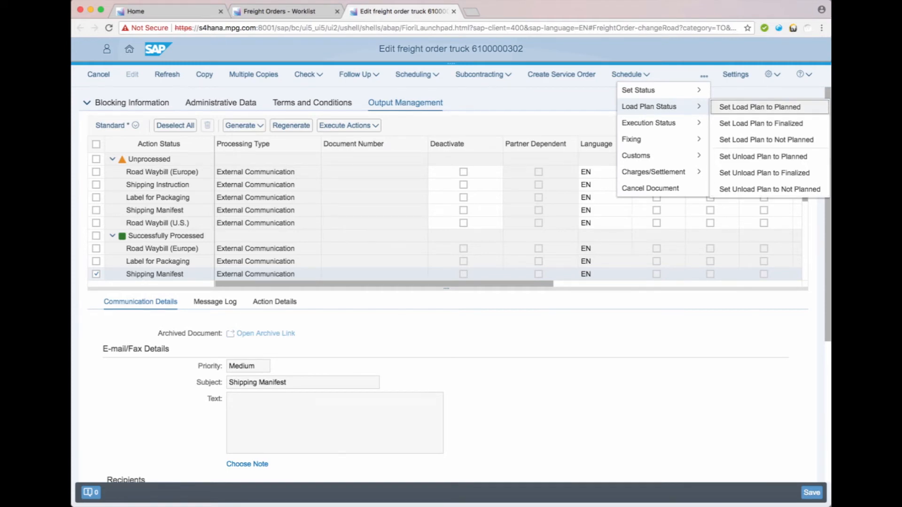
{"action": "left_click", "coordinate": [751, 108]}
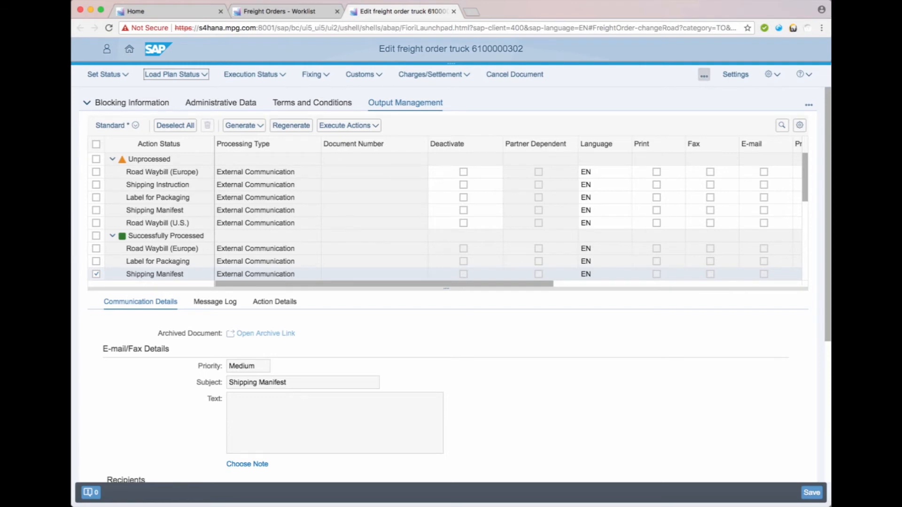
{"action": "left_click", "coordinate": [808, 104]}
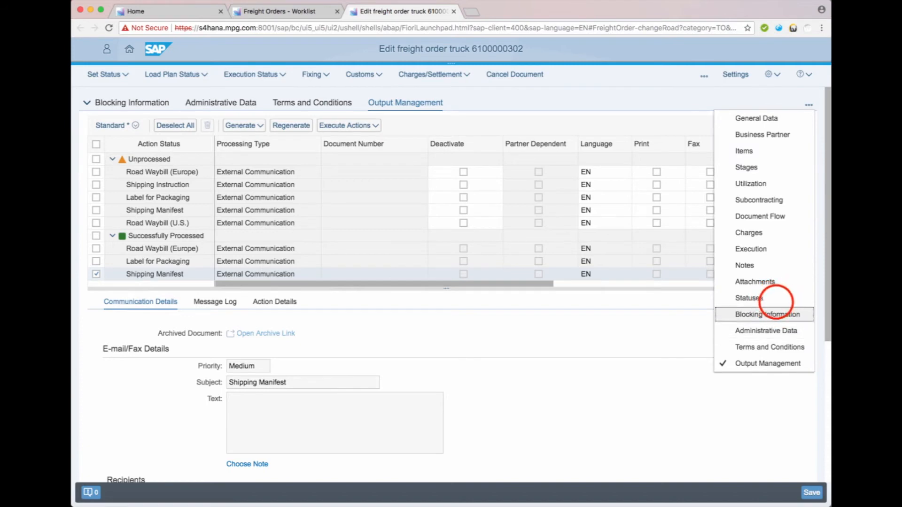
{"action": "left_click", "coordinate": [775, 300]}
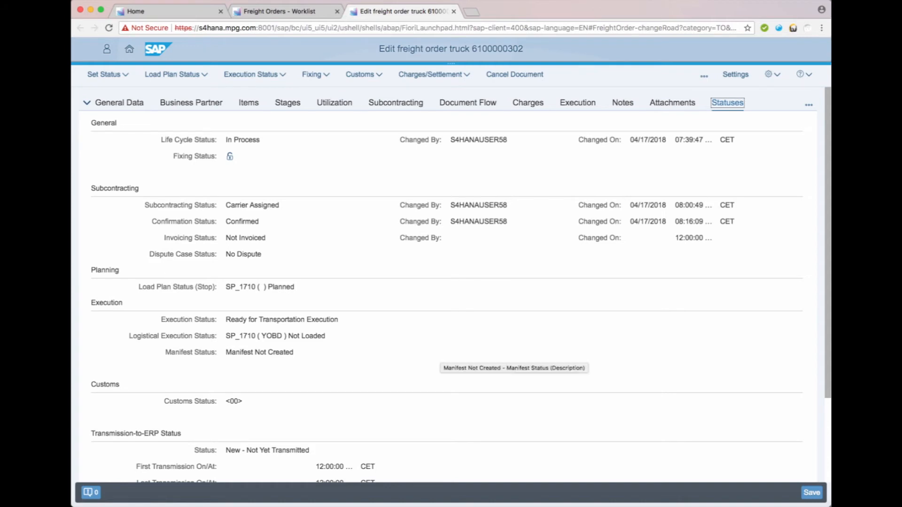
{"action": "scroll", "coordinate": [821, 199], "scroll_direction": "down", "scroll_amount": 2}
{"action": "scroll", "coordinate": [451, 285], "scroll_direction": "down", "scroll_amount": 3}
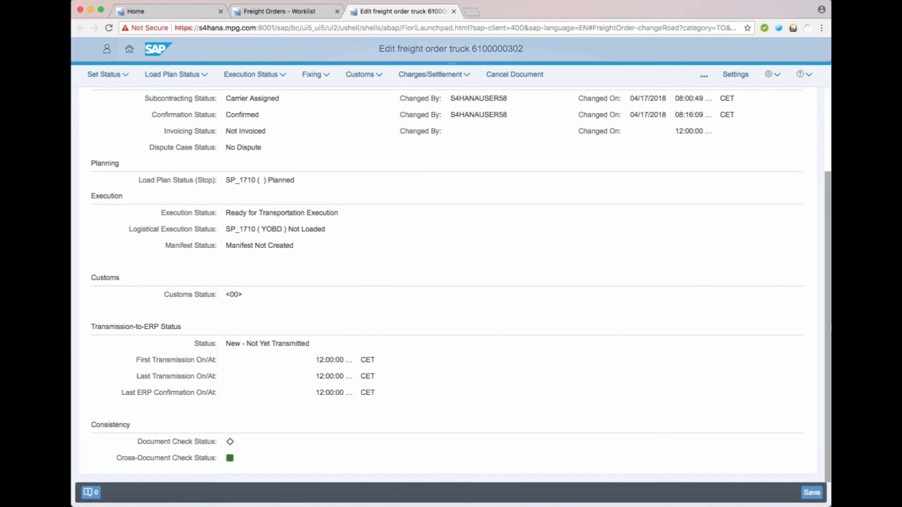
{"action": "scroll", "coordinate": [451, 285], "scroll_direction": "up", "scroll_amount": 4}
{"action": "scroll", "coordinate": [451, 285], "scroll_direction": "up", "scroll_amount": 1}
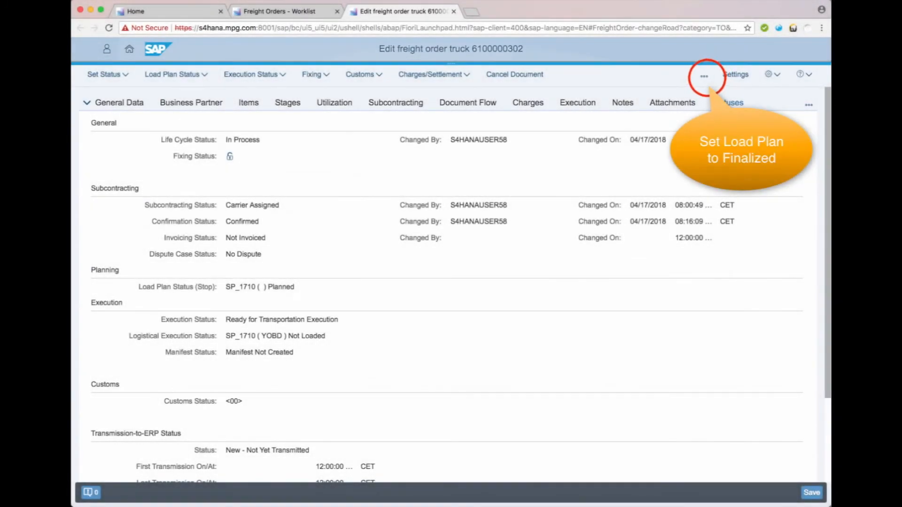
Step: Set the freight order's load plan to Finalized and save the order
{"action": "left_click", "coordinate": [705, 76]}
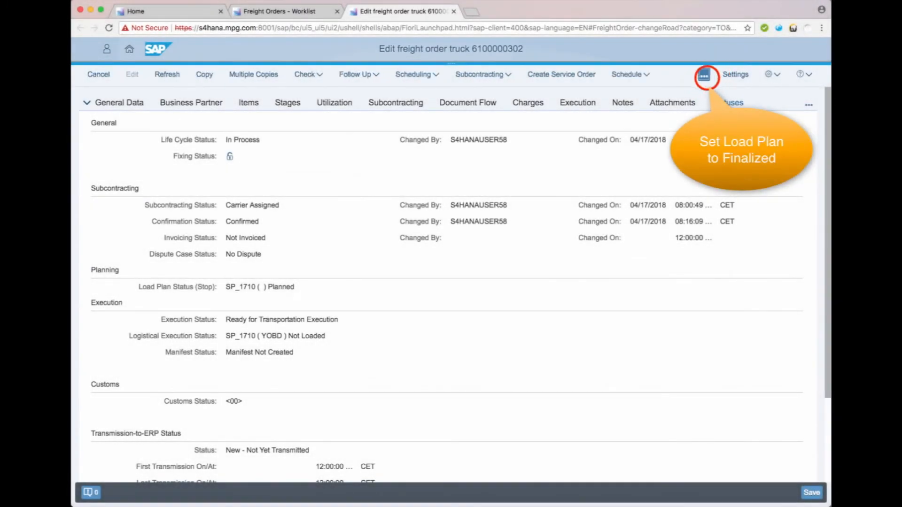
{"action": "mouse_move", "coordinate": [658, 106]}
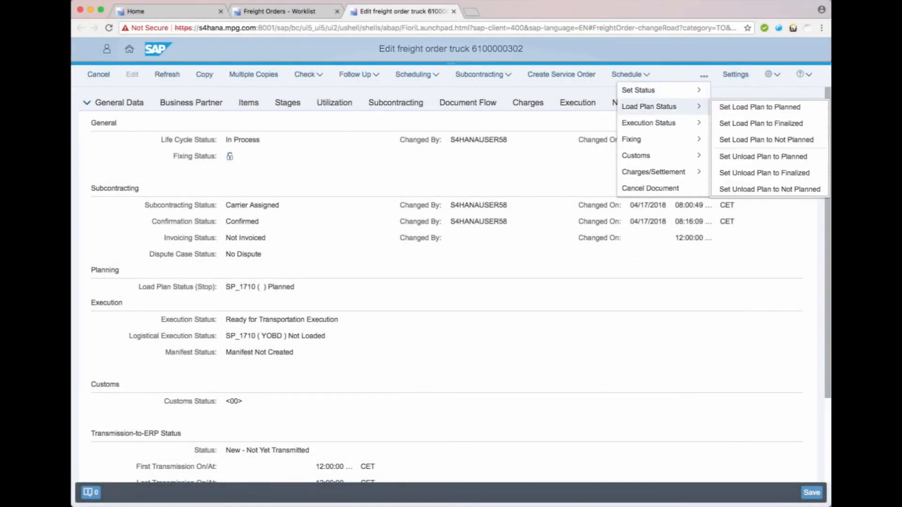
{"action": "left_click", "coordinate": [768, 121]}
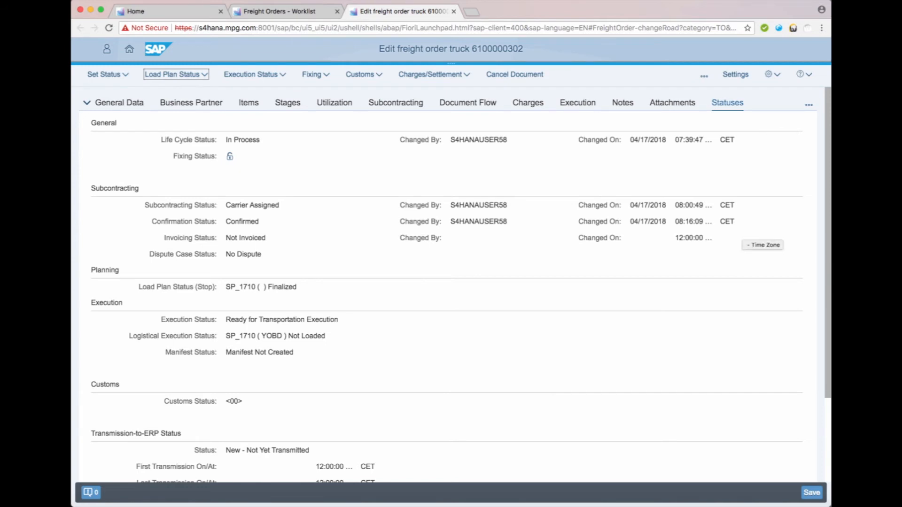
{"action": "left_click", "coordinate": [812, 492]}
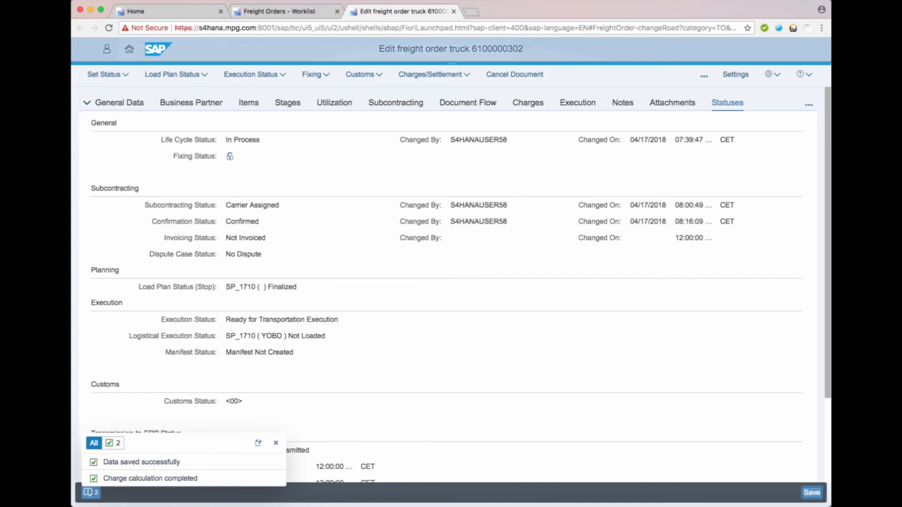
{"action": "left_click", "coordinate": [704, 75]}
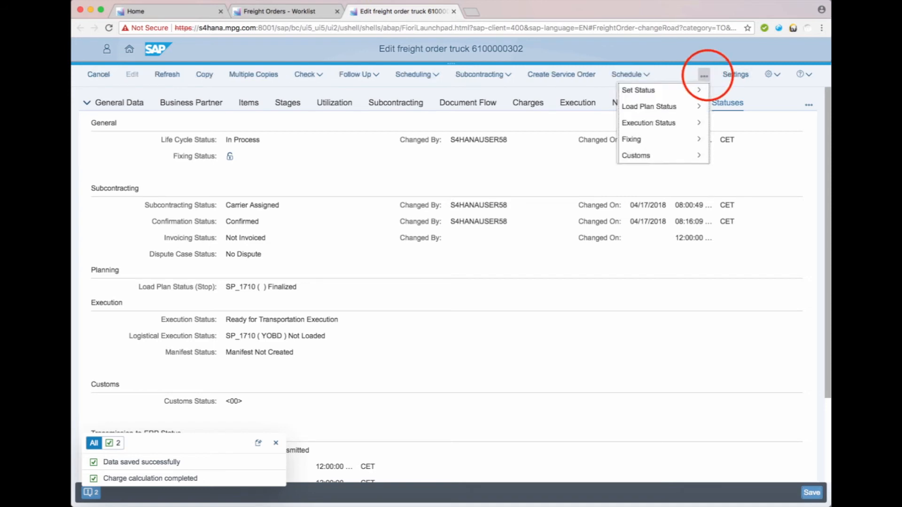
{"action": "left_click", "coordinate": [167, 74]}
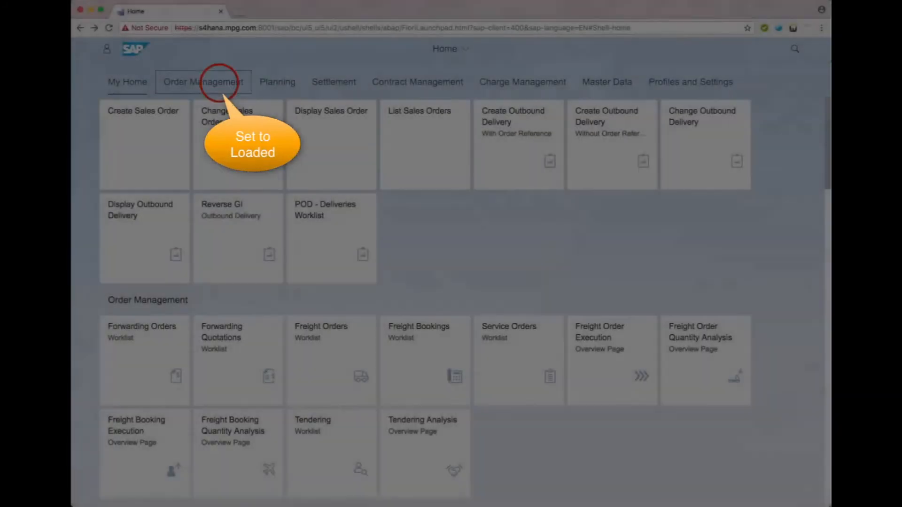
Step: Open the ABC Company road freight order with first activity on 04/17/2018 for editing from the Freight Orders worklist
{"action": "left_click", "coordinate": [219, 82]}
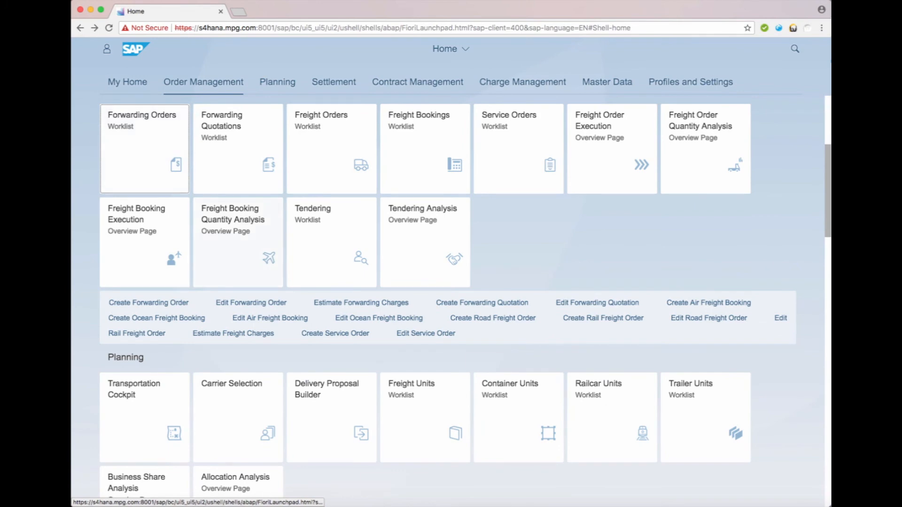
{"action": "left_click", "coordinate": [337, 145]}
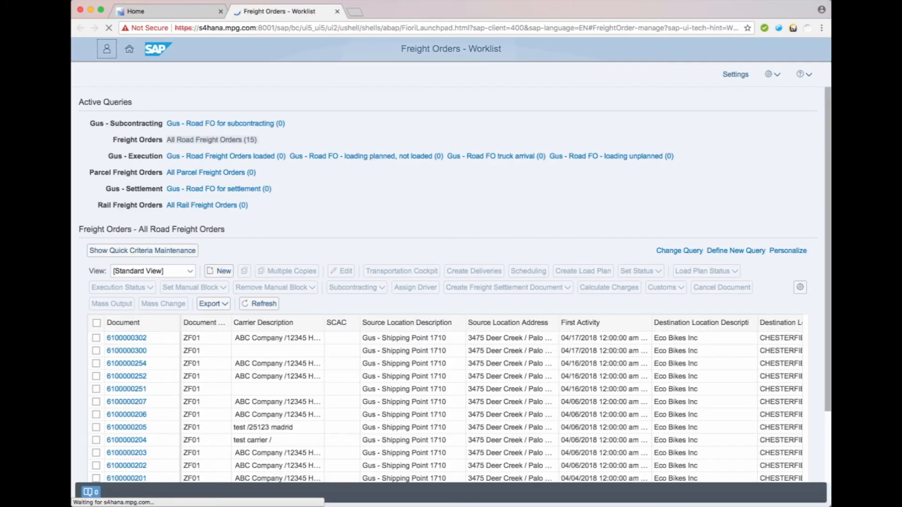
{"action": "left_click", "coordinate": [96, 337]}
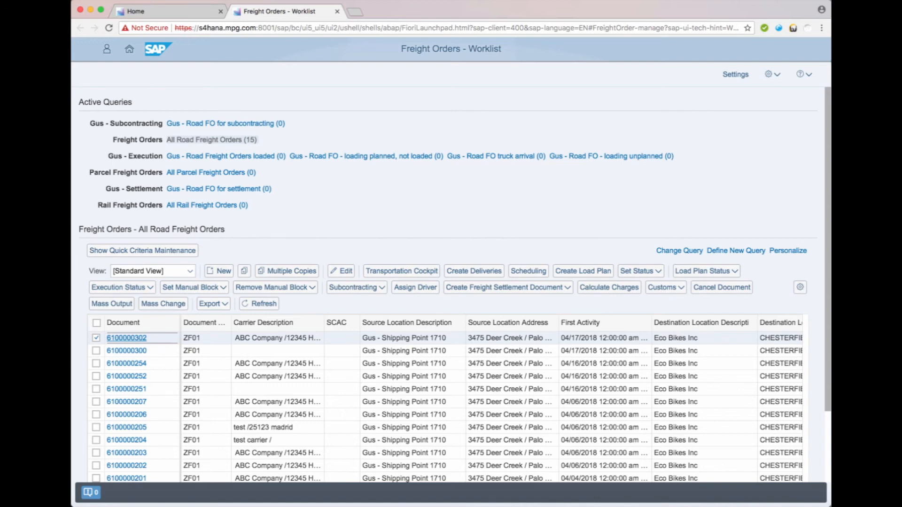
{"action": "left_click", "coordinate": [341, 271]}
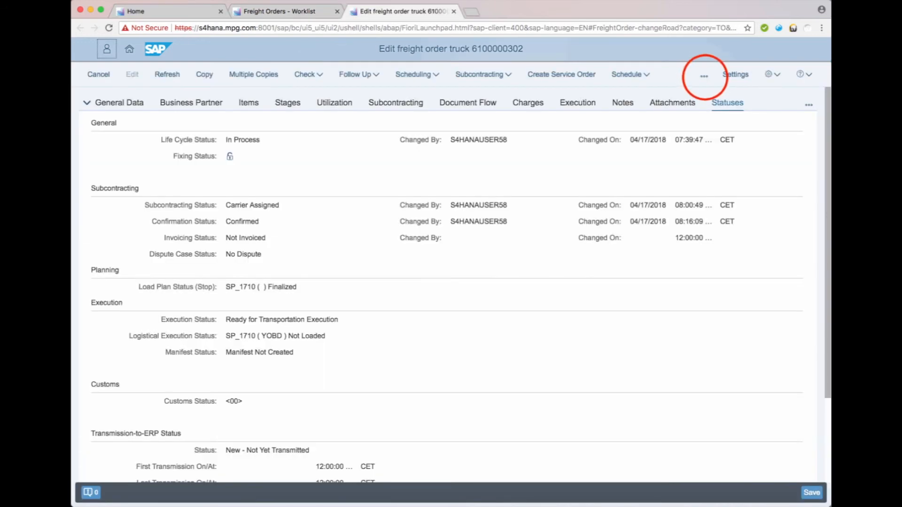
Step: Set the freight order's execution status to Loaded and save the order
{"action": "left_click", "coordinate": [705, 76]}
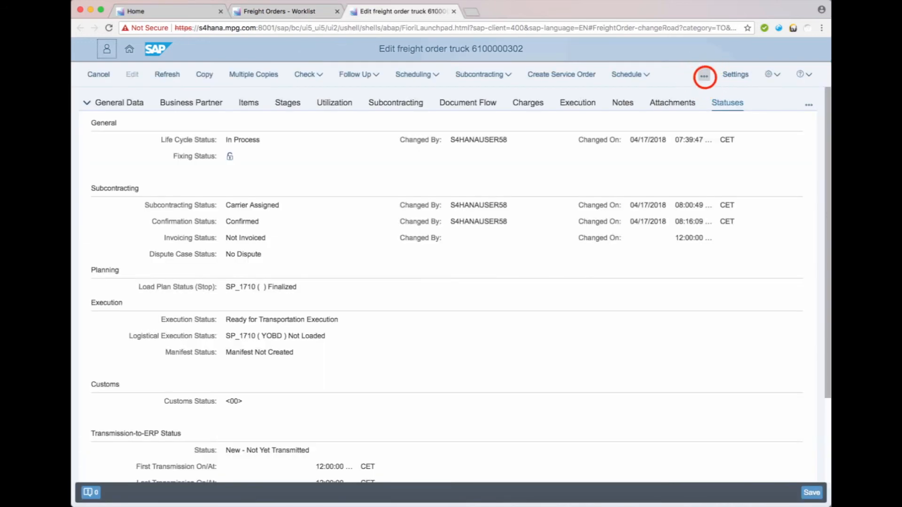
{"action": "mouse_move", "coordinate": [660, 123]}
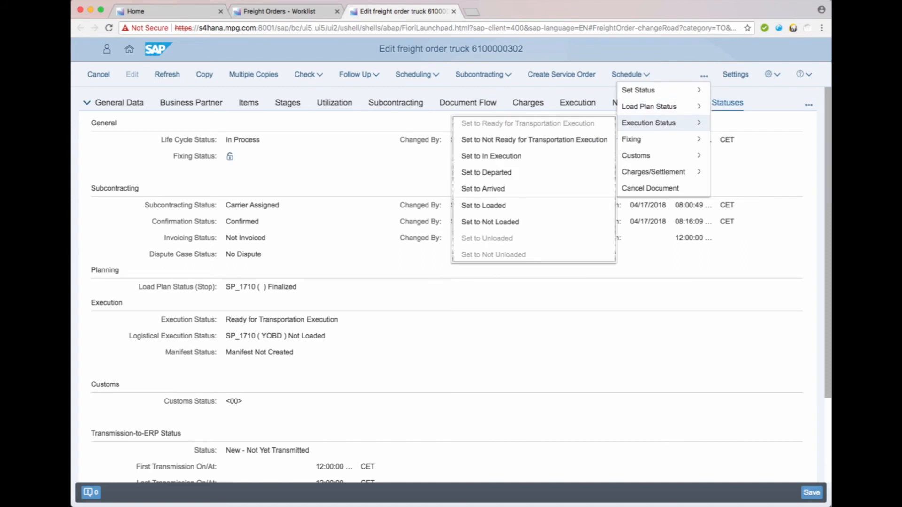
{"action": "left_click", "coordinate": [501, 205]}
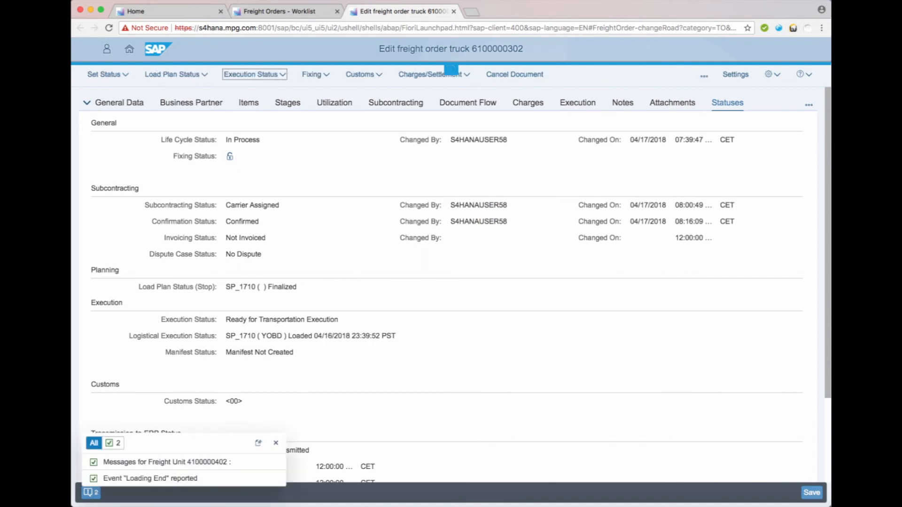
{"action": "left_click", "coordinate": [811, 493]}
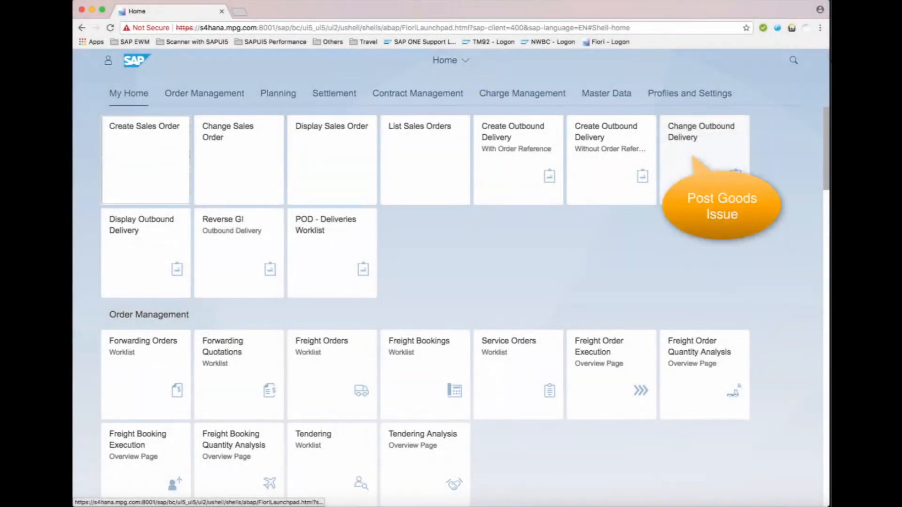
Step: Open outbound delivery 80021273 for change and post its goods issue
{"action": "left_click", "coordinate": [692, 153]}
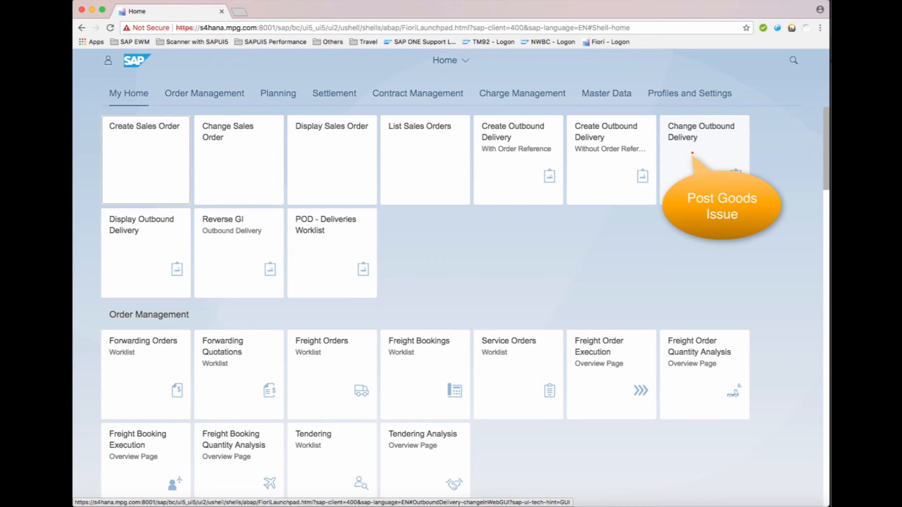
{"action": "left_click", "coordinate": [692, 153]}
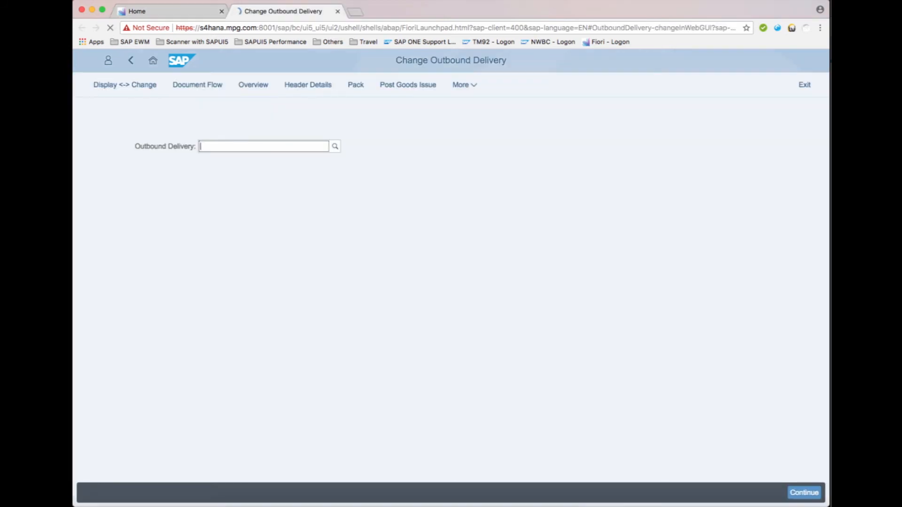
{"action": "type", "text": "80021273"}
{"action": "key", "text": "Return"}
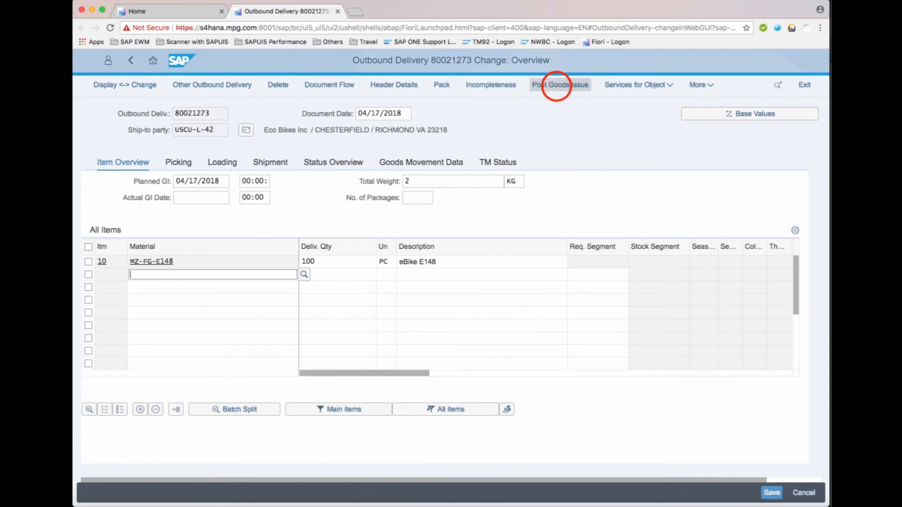
{"action": "left_click", "coordinate": [499, 214]}
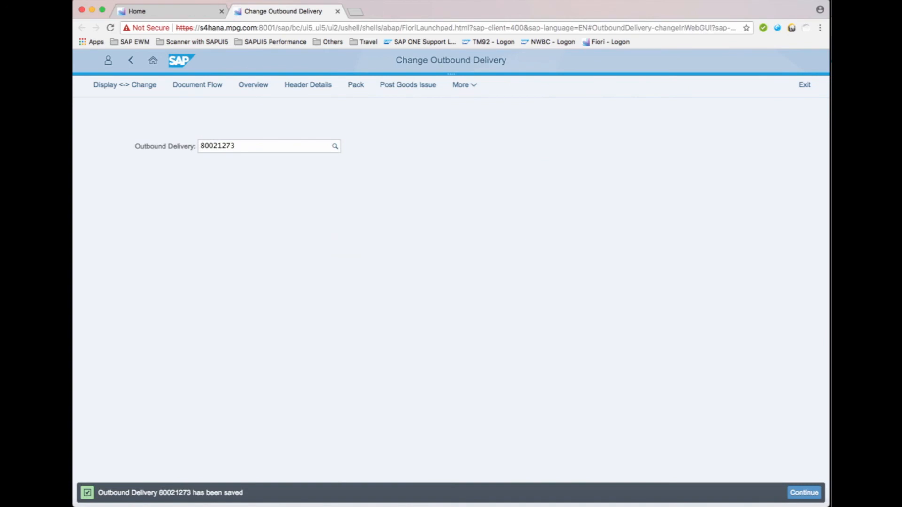
Step: Open the outbound delivery's overview and review its status overview after the goods issue
{"action": "left_click", "coordinate": [254, 85]}
{"action": "left_click", "coordinate": [346, 163]}
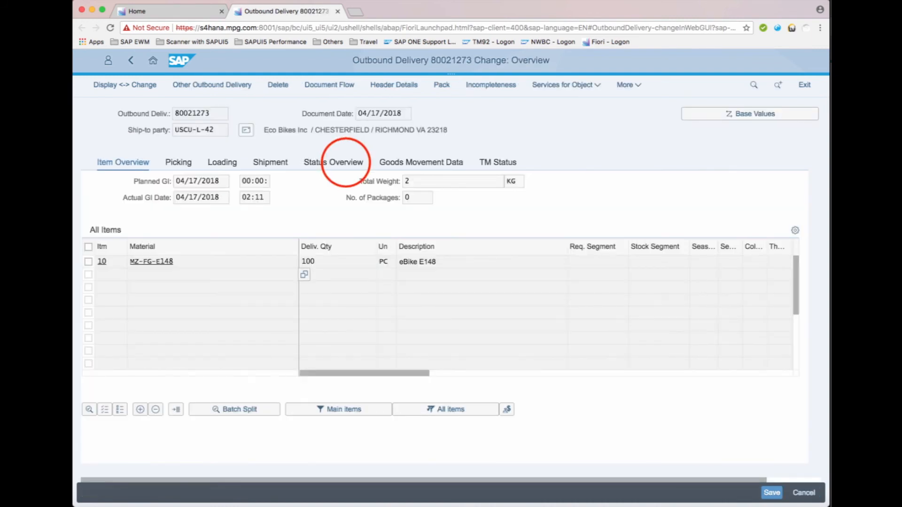
{"action": "left_click", "coordinate": [346, 163]}
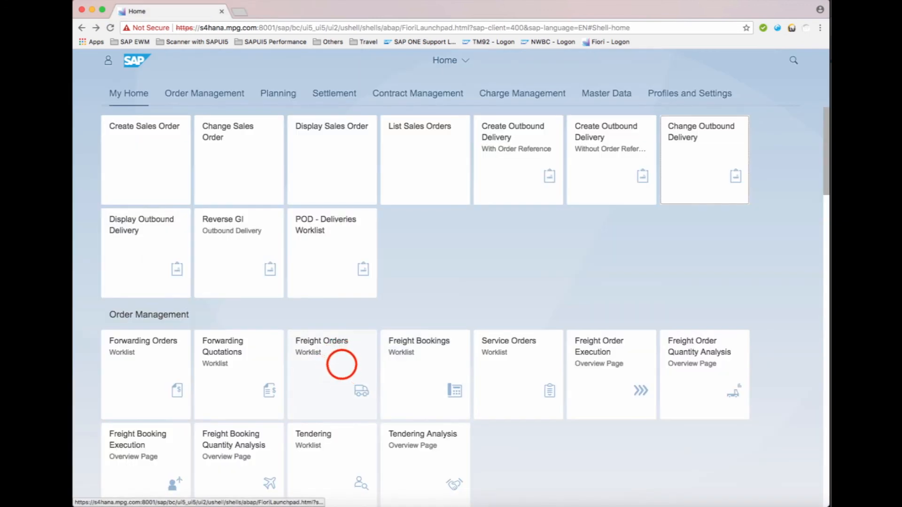
Step: Open the ABC Company road freight order with first activity on 04/17/2018 for editing from the Freight Orders worklist
{"action": "left_click", "coordinate": [343, 365]}
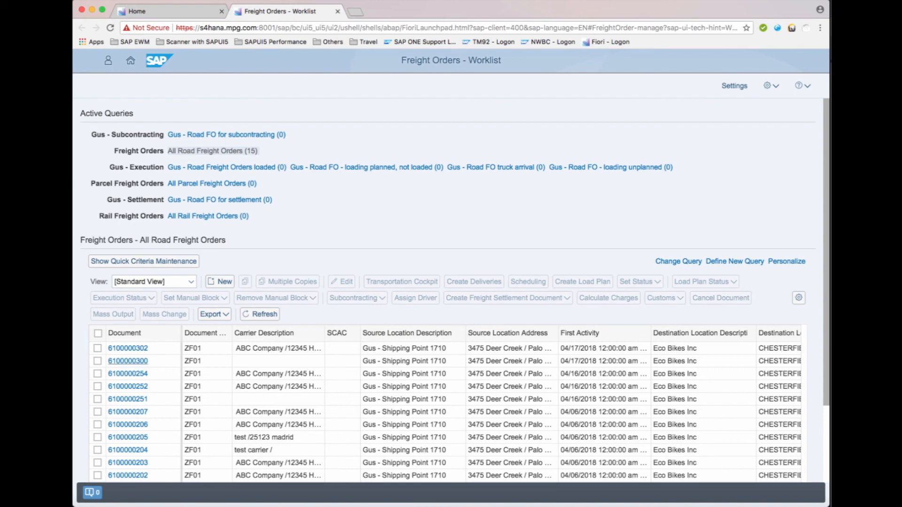
{"action": "left_click", "coordinate": [97, 348]}
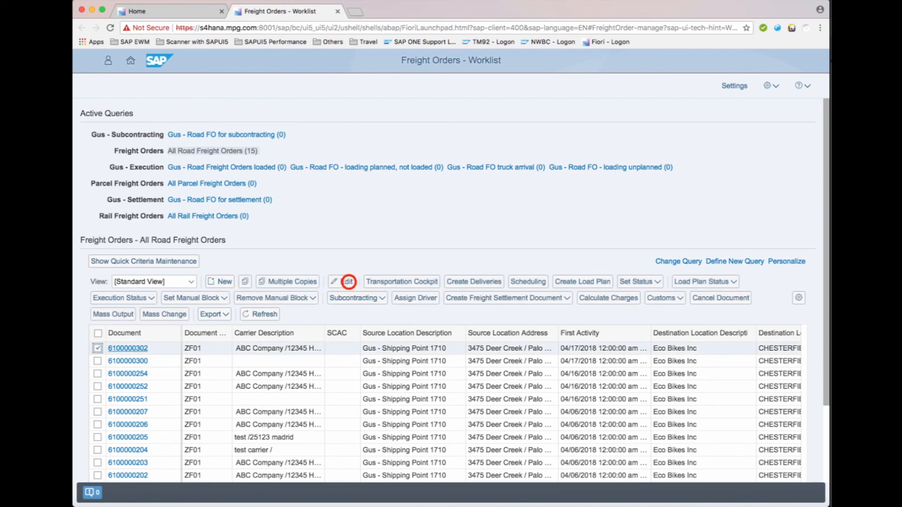
{"action": "left_click", "coordinate": [349, 282]}
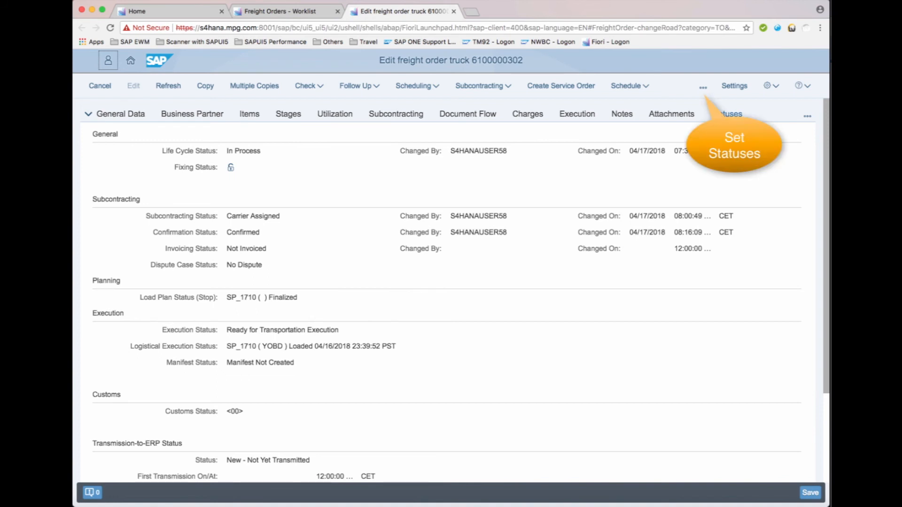
Step: Set the freight order's execution status to Departed and save the order
{"action": "left_click", "coordinate": [703, 87]}
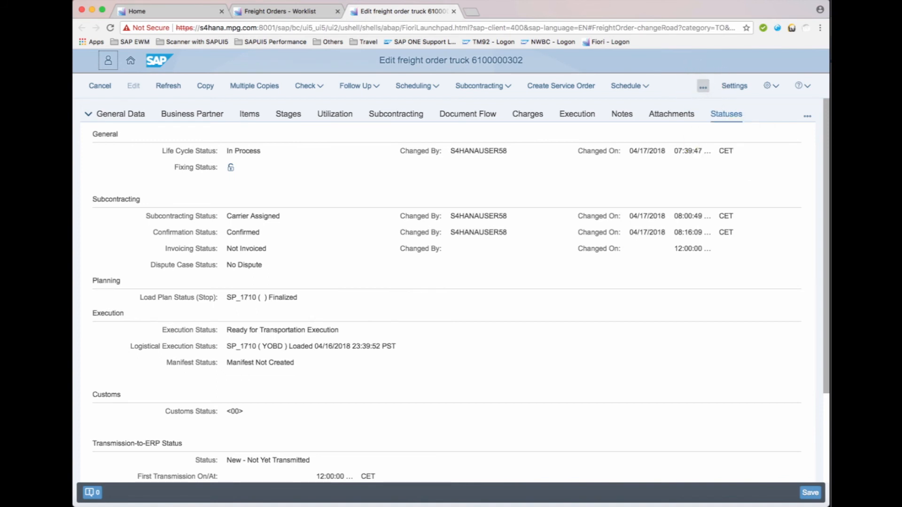
{"action": "left_click", "coordinate": [703, 86]}
{"action": "mouse_move", "coordinate": [648, 118]}
{"action": "mouse_move", "coordinate": [648, 134]}
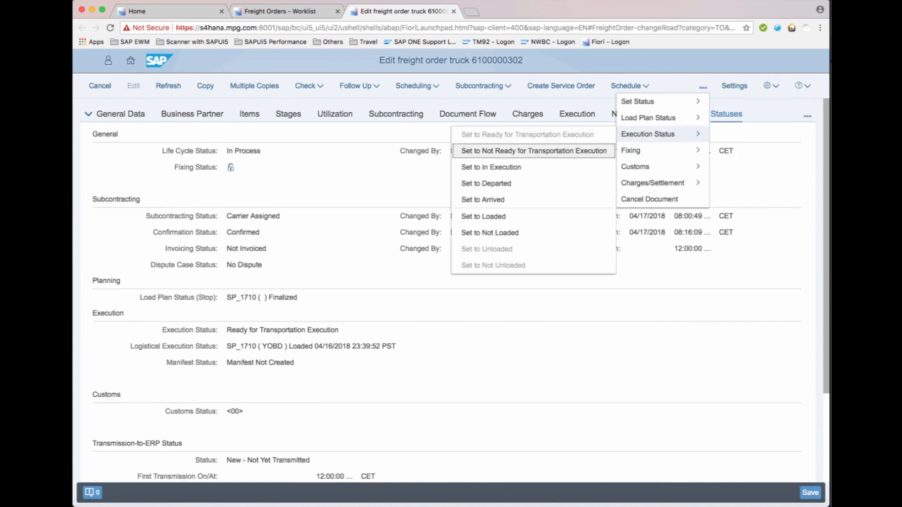
{"action": "left_click", "coordinate": [519, 181]}
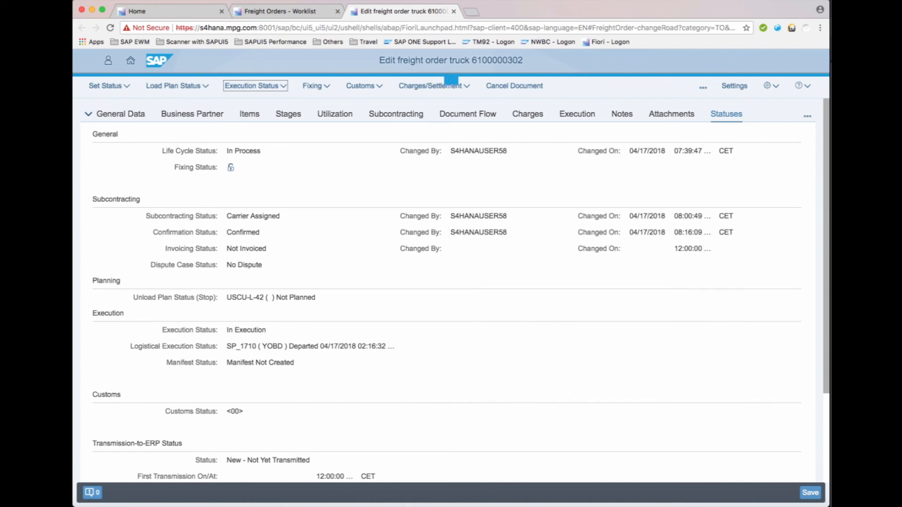
{"action": "left_click", "coordinate": [811, 492]}
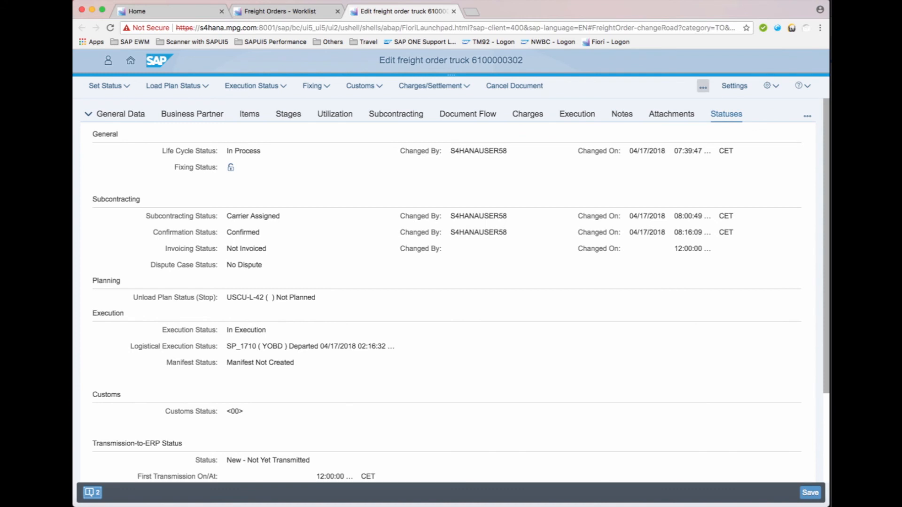
Step: Set the freight order's execution status to Arrived and save the order
{"action": "left_click", "coordinate": [702, 86]}
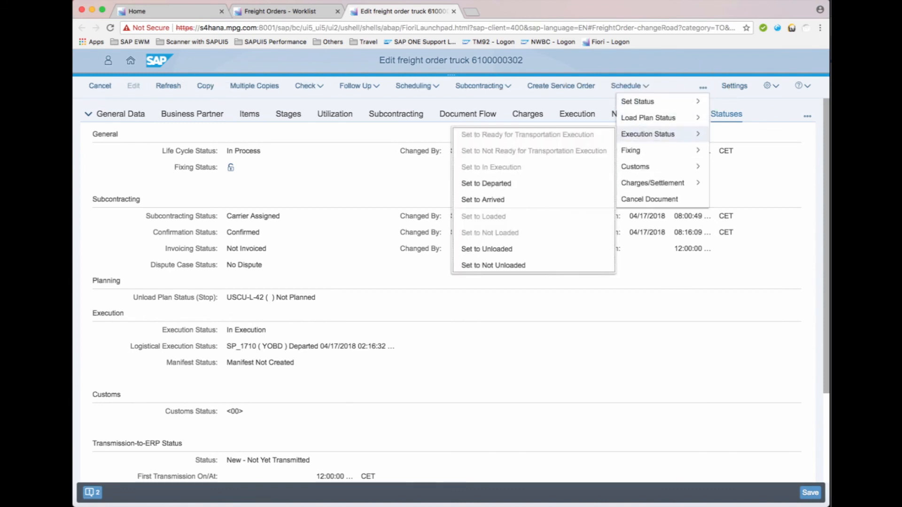
{"action": "mouse_move", "coordinate": [648, 151]}
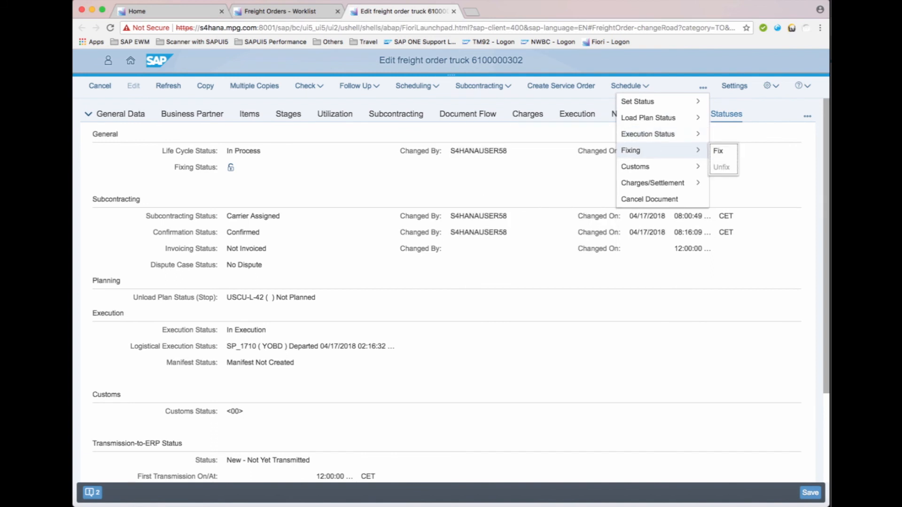
{"action": "left_click", "coordinate": [499, 201]}
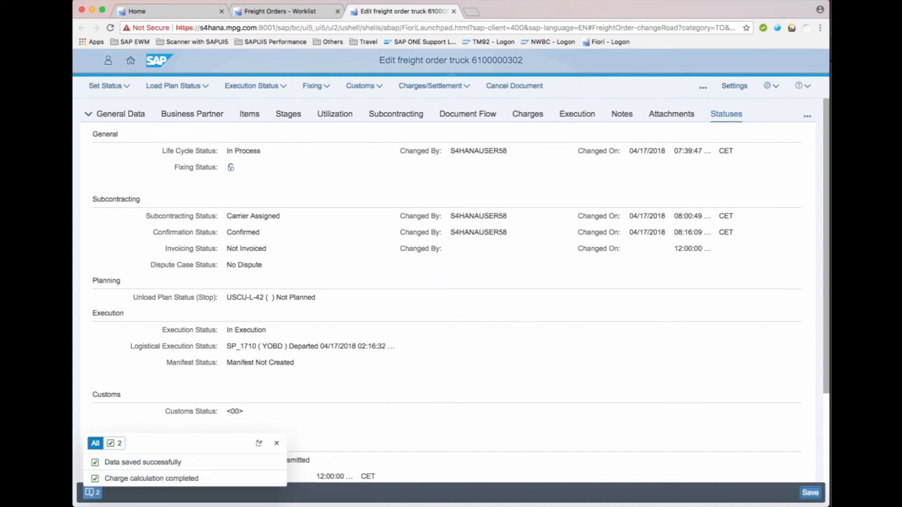
{"action": "left_click", "coordinate": [811, 492]}
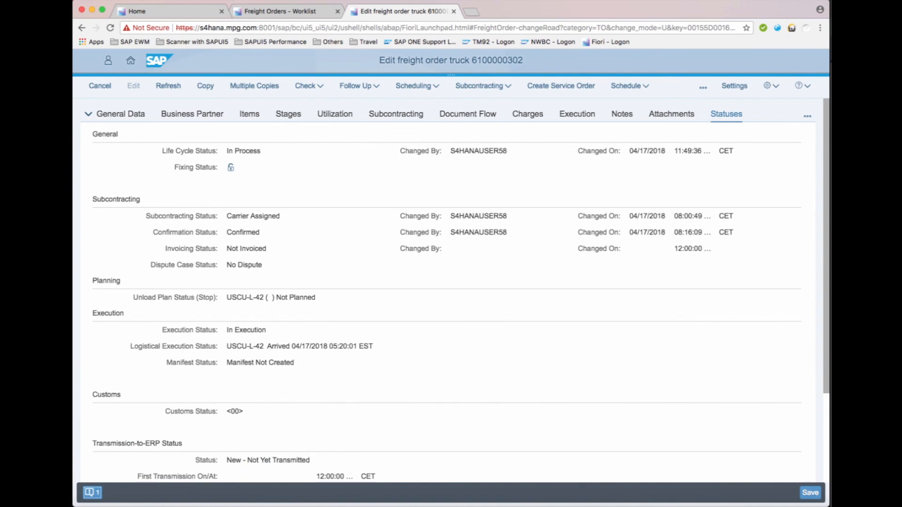
Step: Set the freight order's execution status to Unloaded and save the order
{"action": "left_click", "coordinate": [703, 87]}
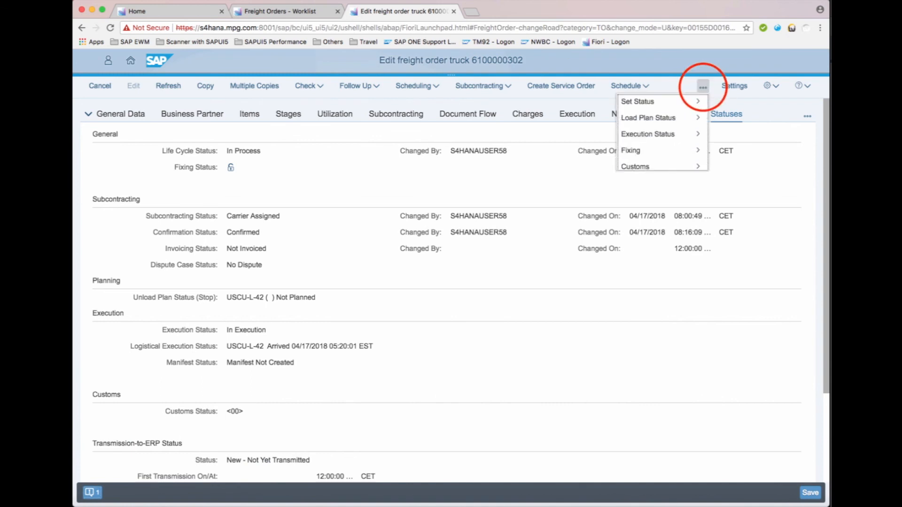
{"action": "mouse_move", "coordinate": [657, 135]}
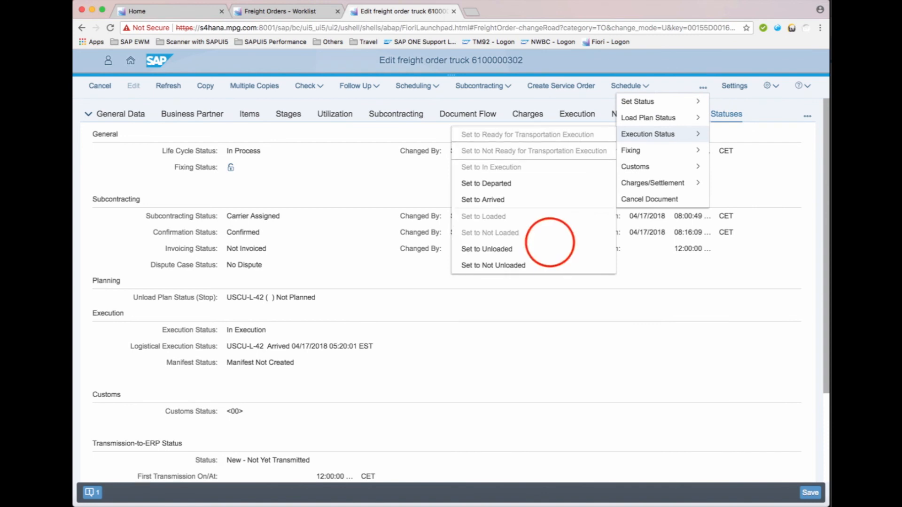
{"action": "left_click", "coordinate": [547, 247]}
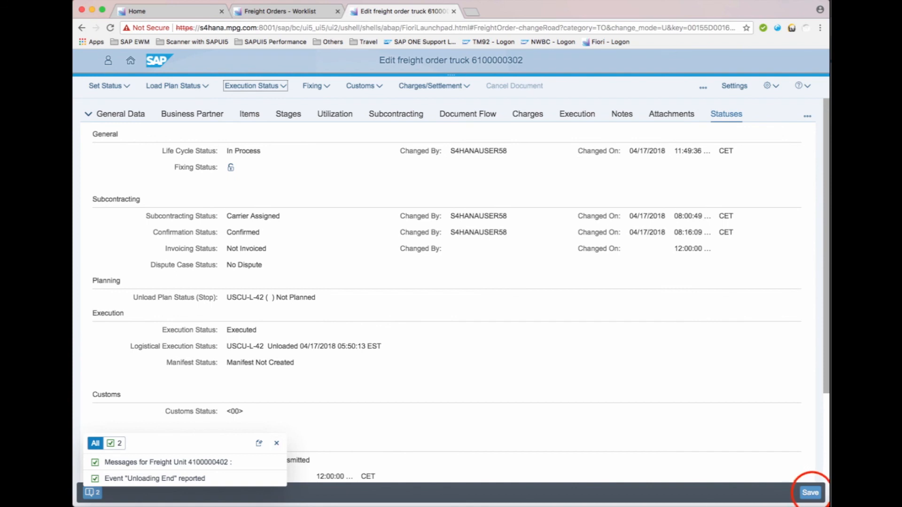
{"action": "left_click", "coordinate": [810, 492]}
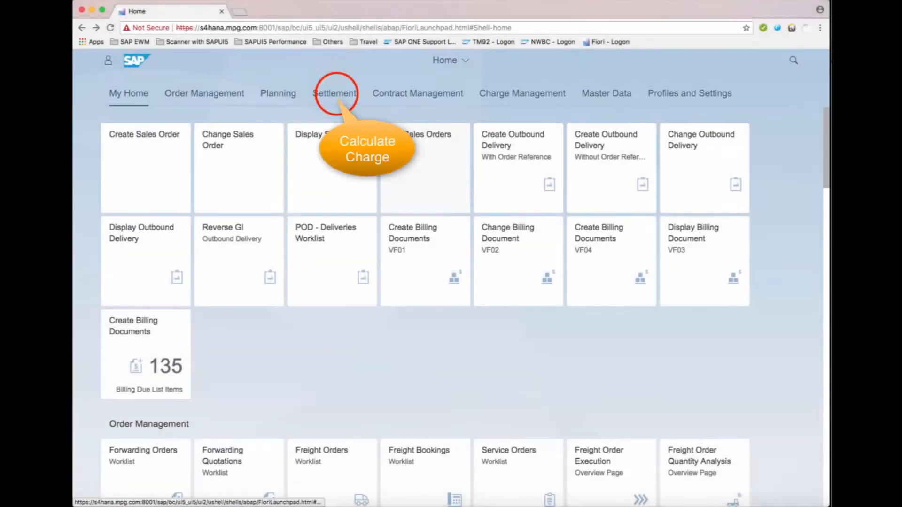
Step: Open the ABC Company freight order with first activity on 04/17/2018 for editing from the Freight Orders for Settlement worklist
{"action": "left_click", "coordinate": [335, 93]}
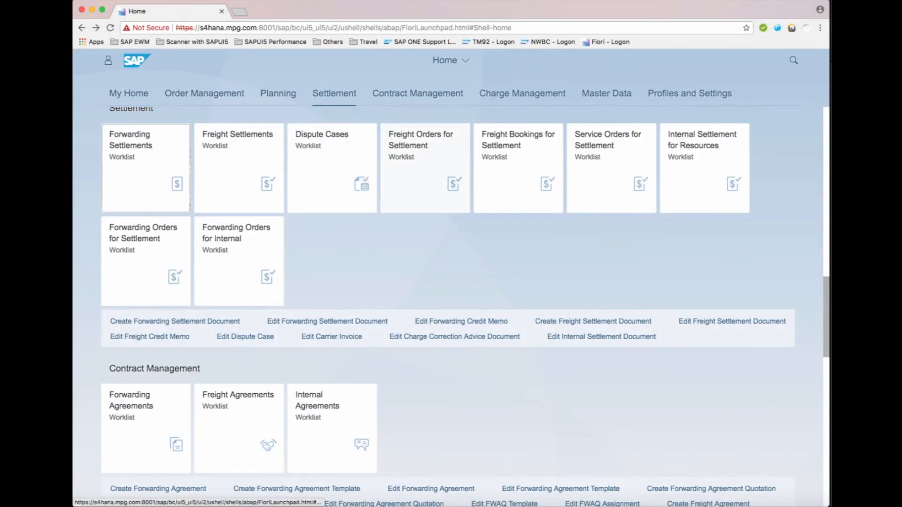
{"action": "left_click", "coordinate": [419, 156]}
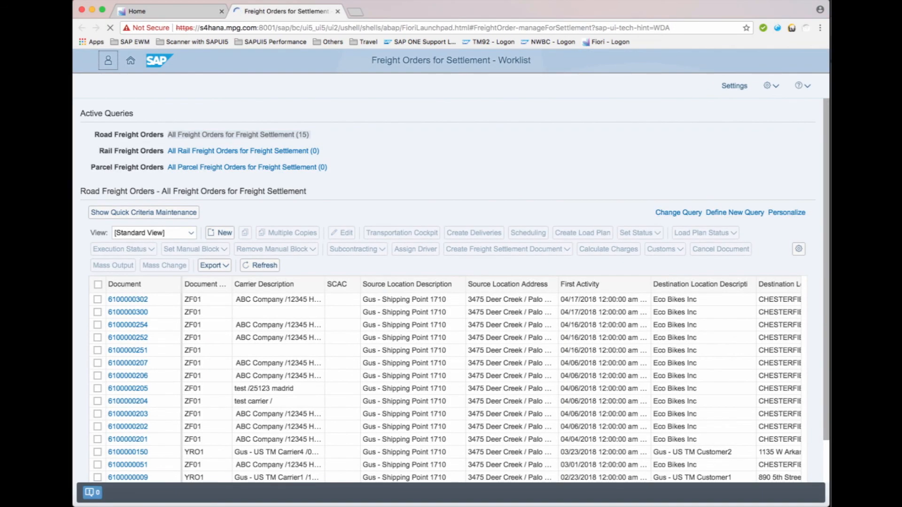
{"action": "left_click", "coordinate": [97, 299]}
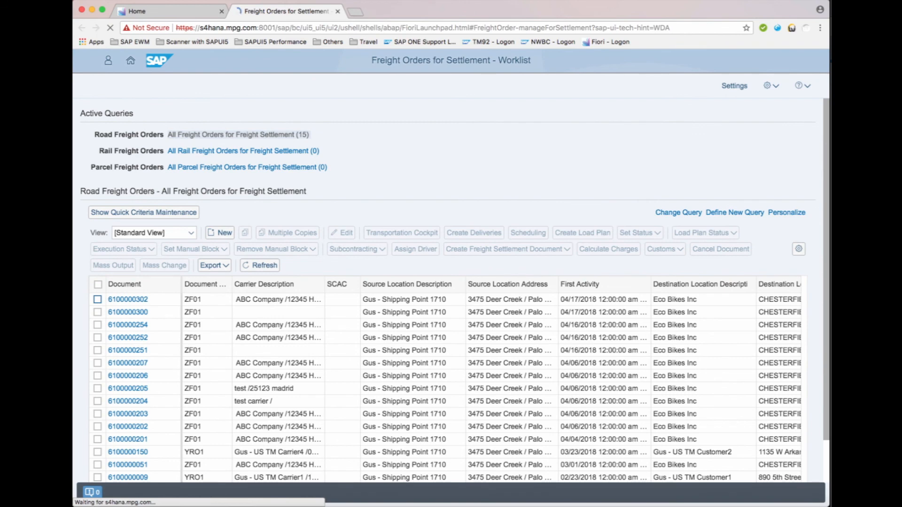
{"action": "left_click", "coordinate": [338, 232]}
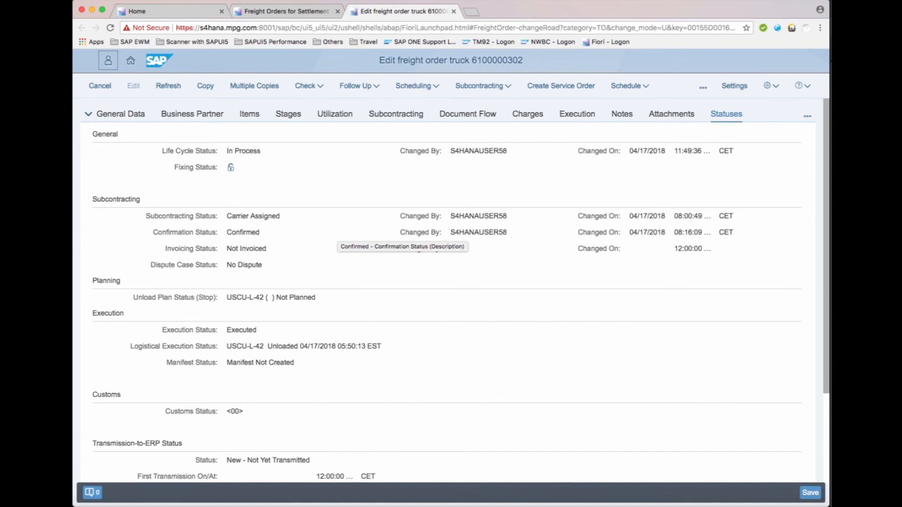
Step: Calculate the freight order's charges and save the order
{"action": "left_click", "coordinate": [703, 87]}
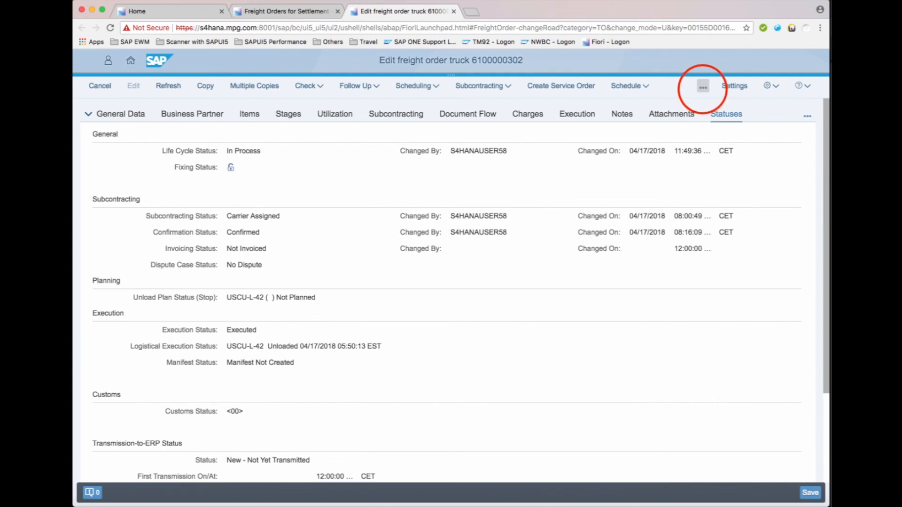
{"action": "mouse_move", "coordinate": [672, 118]}
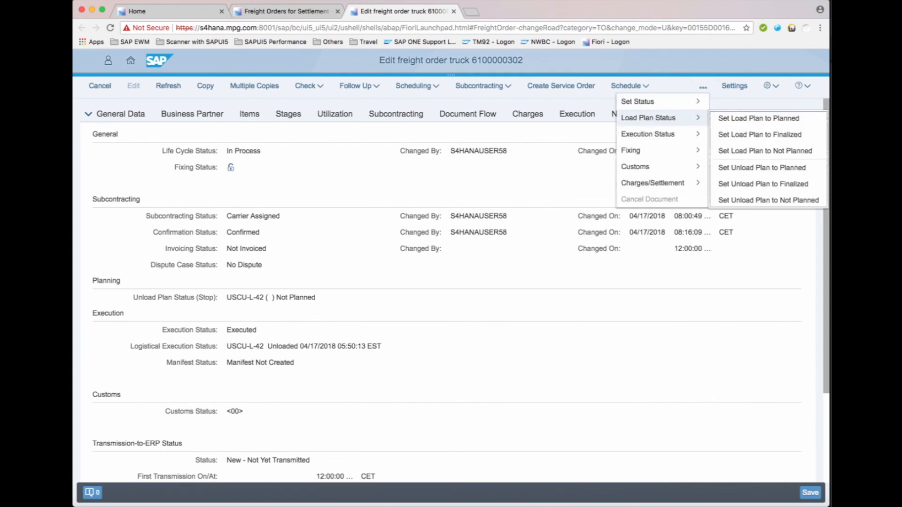
{"action": "mouse_move", "coordinate": [658, 183]}
{"action": "left_click", "coordinate": [585, 181]}
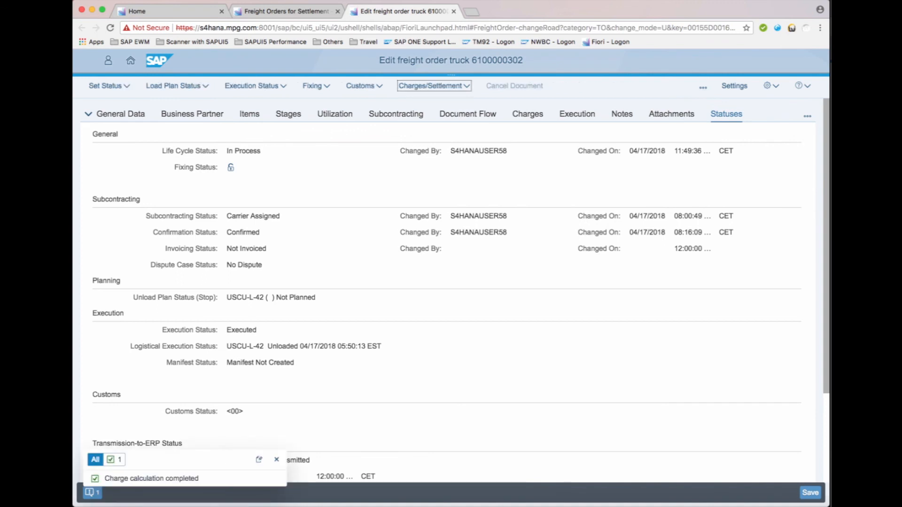
{"action": "left_click", "coordinate": [810, 493]}
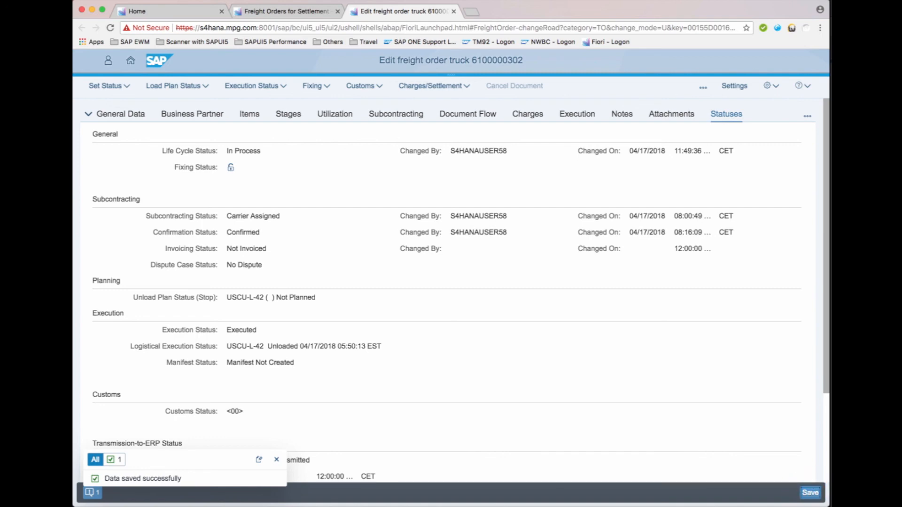
Step: Create a freight settlement document from the freight order and save it
{"action": "left_click", "coordinate": [701, 84]}
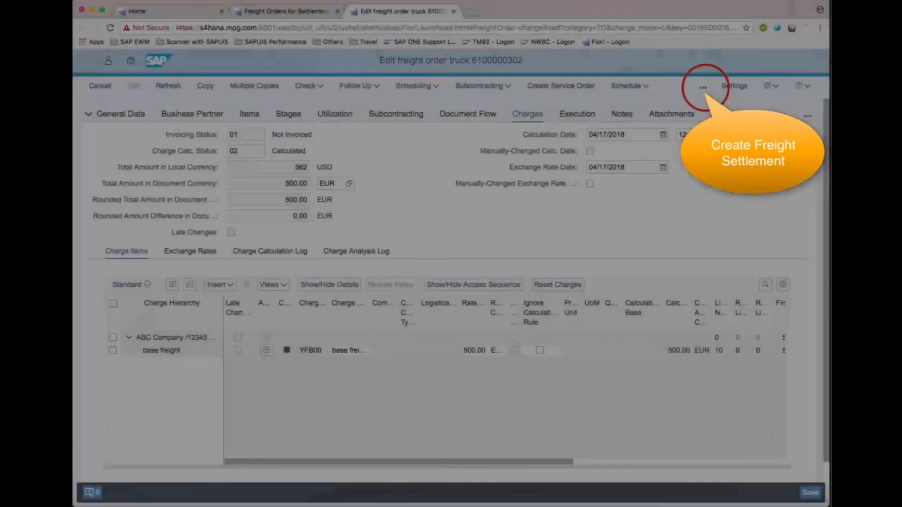
{"action": "mouse_move", "coordinate": [655, 183]}
{"action": "left_click", "coordinate": [531, 216]}
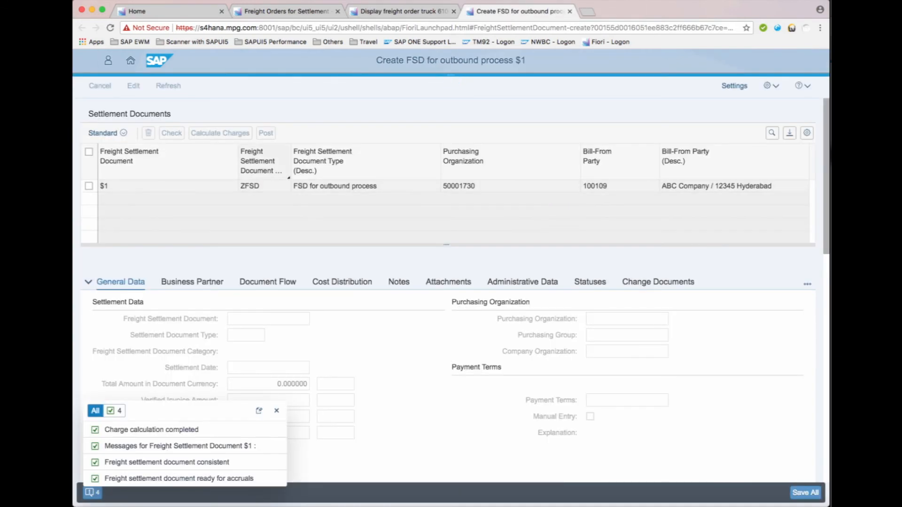
{"action": "left_click", "coordinate": [805, 493]}
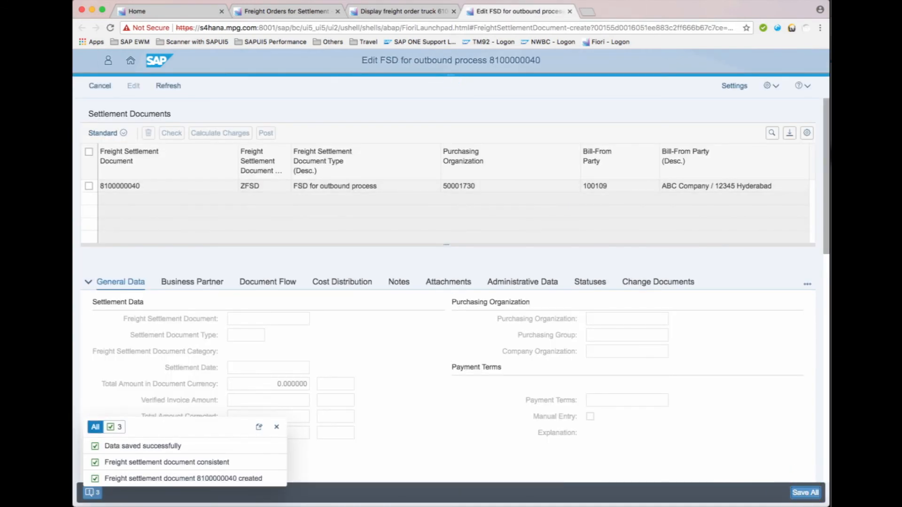
Step: Check the new ABC Company freight settlement document for consistency and post it
{"action": "left_click", "coordinate": [89, 186]}
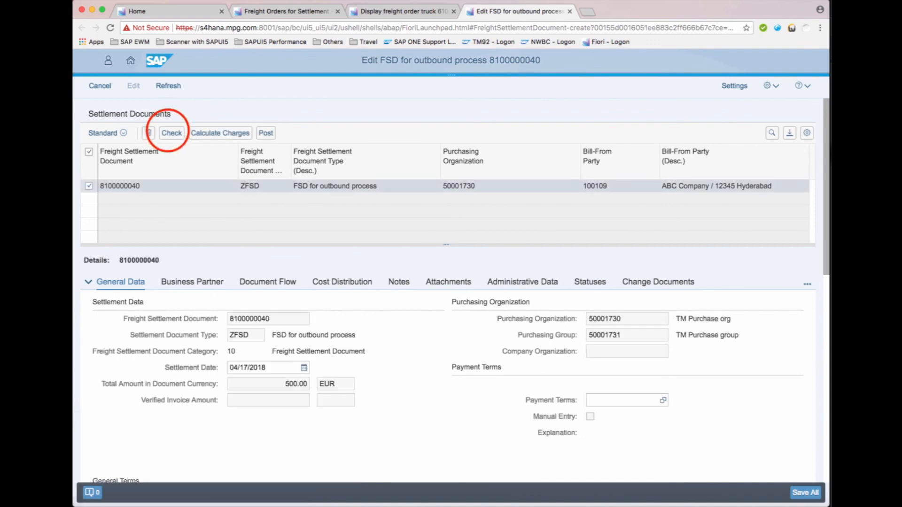
{"action": "left_click", "coordinate": [172, 133]}
{"action": "left_click", "coordinate": [266, 133]}
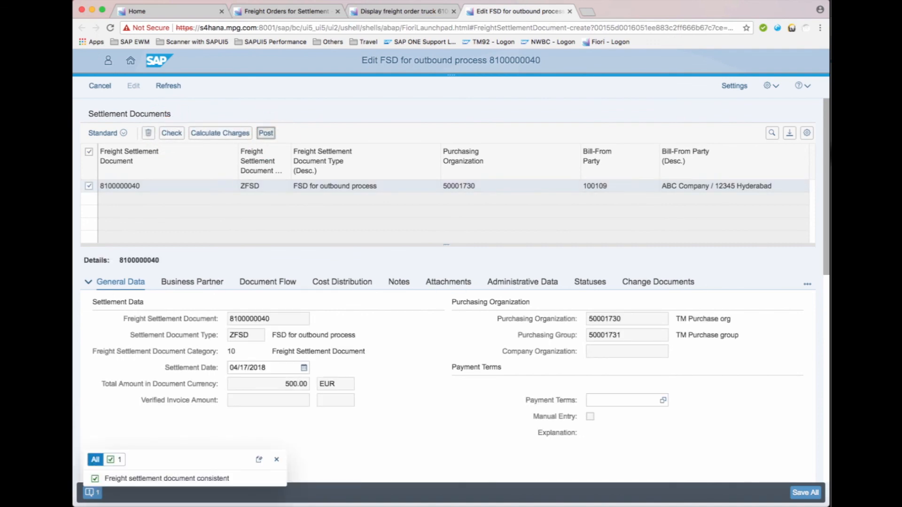
Step: Review the freight settlement document's statuses and its charge items
{"action": "left_click", "coordinate": [590, 282]}
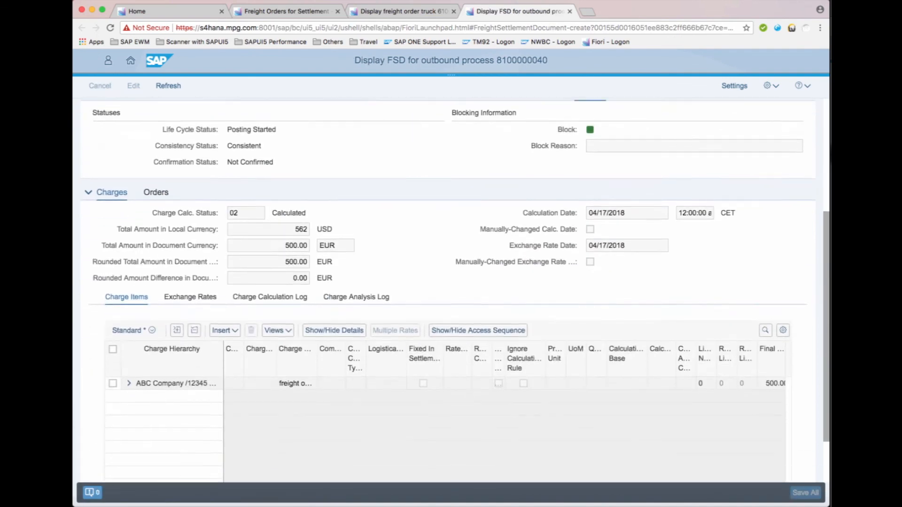
{"action": "left_click", "coordinate": [129, 333]}
{"action": "left_click_drag", "start_coordinate": [826, 357], "coordinate": [826, 209]}
Step: Reopen the ABC Company freight order of 04/17/2018 from the Freight Orders worklist and review its statuses and charges
{"action": "left_click", "coordinate": [173, 9]}
{"action": "left_click", "coordinate": [185, 95]}
{"action": "left_click", "coordinate": [320, 155]}
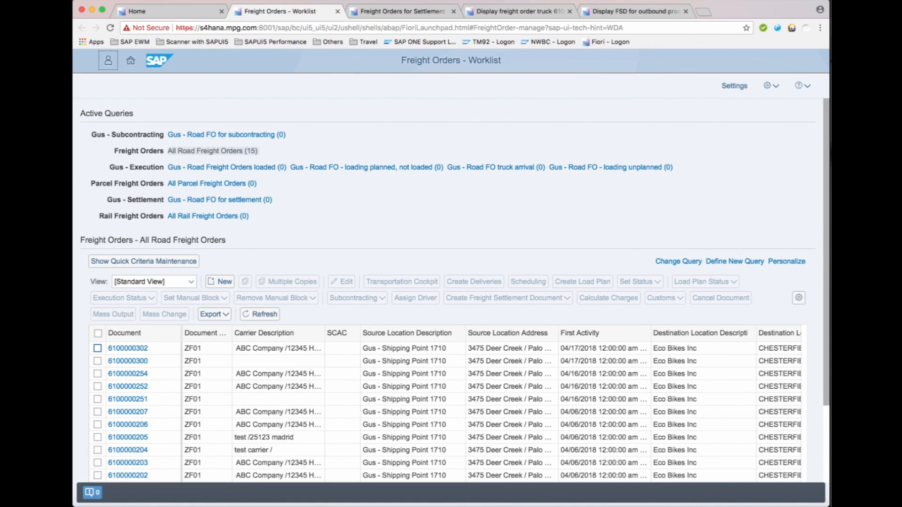
{"action": "left_click", "coordinate": [97, 348]}
{"action": "left_click", "coordinate": [345, 281]}
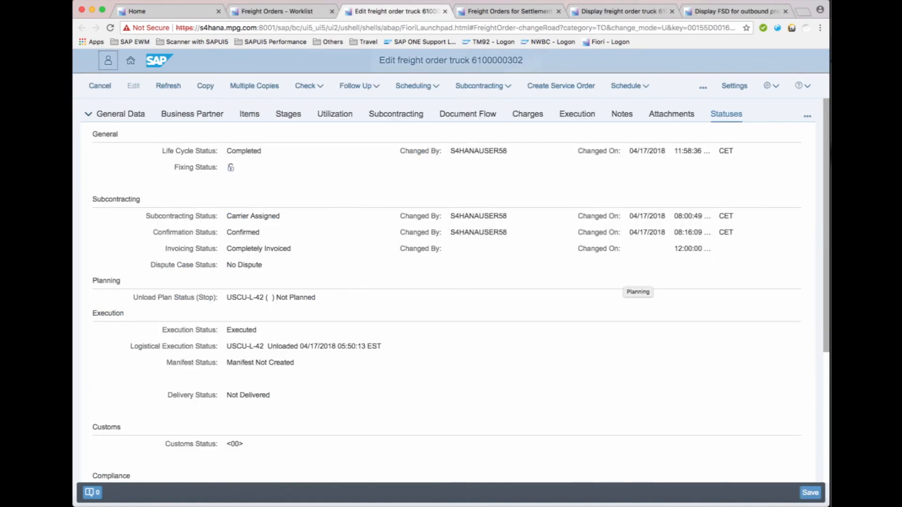
{"action": "left_click", "coordinate": [527, 113]}
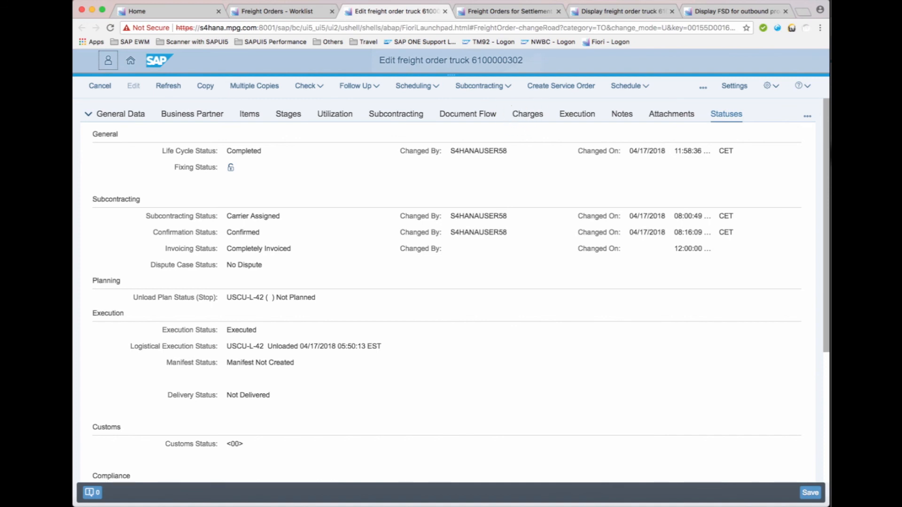